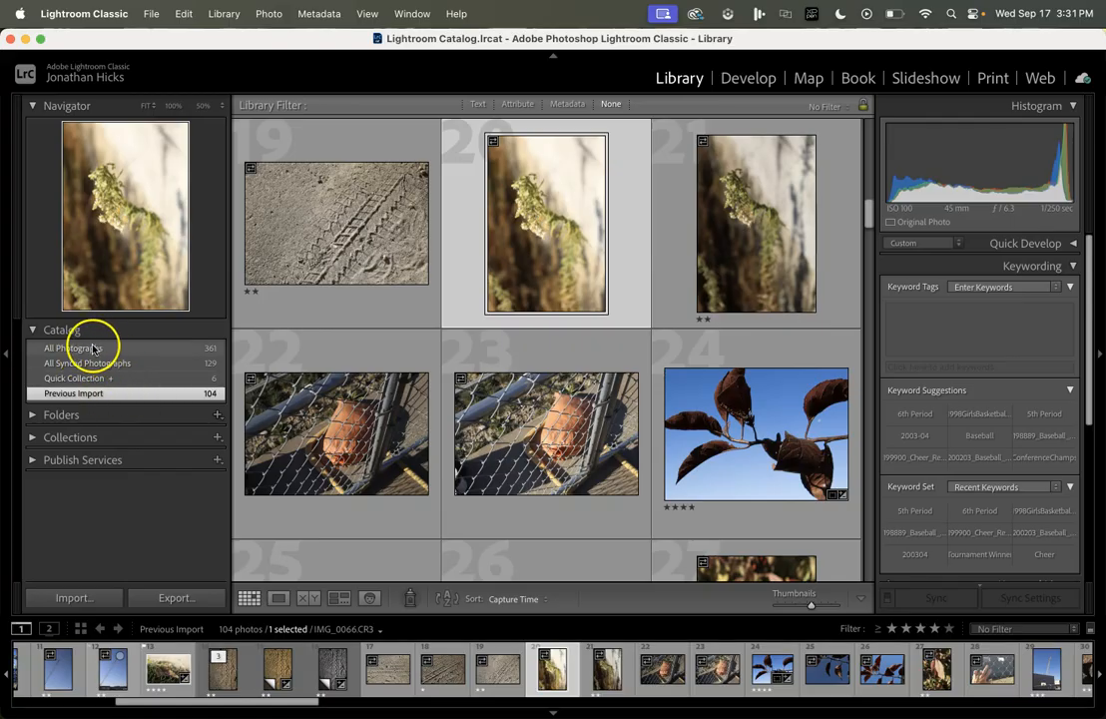
Step: Browse from the first imported photo and expand the three-photo IMG_0057 tire-track stack
scroll(94, 666, "up", 5)
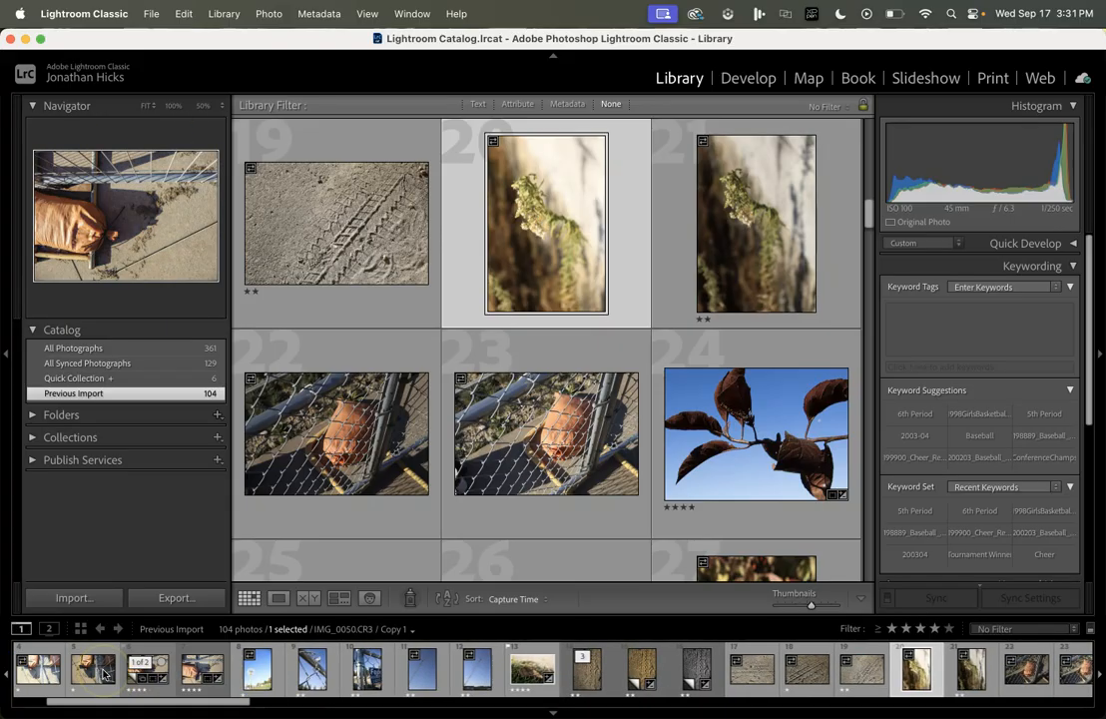
left_click(40, 671)
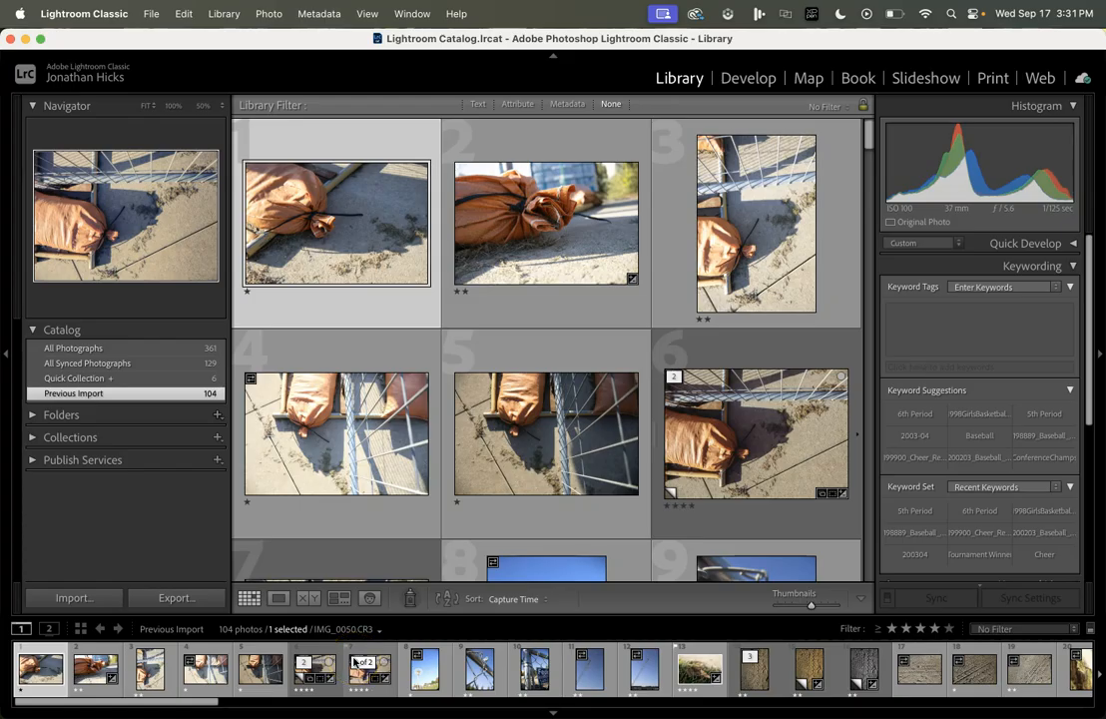
scroll(354, 661, "right", 5)
left_click(358, 667)
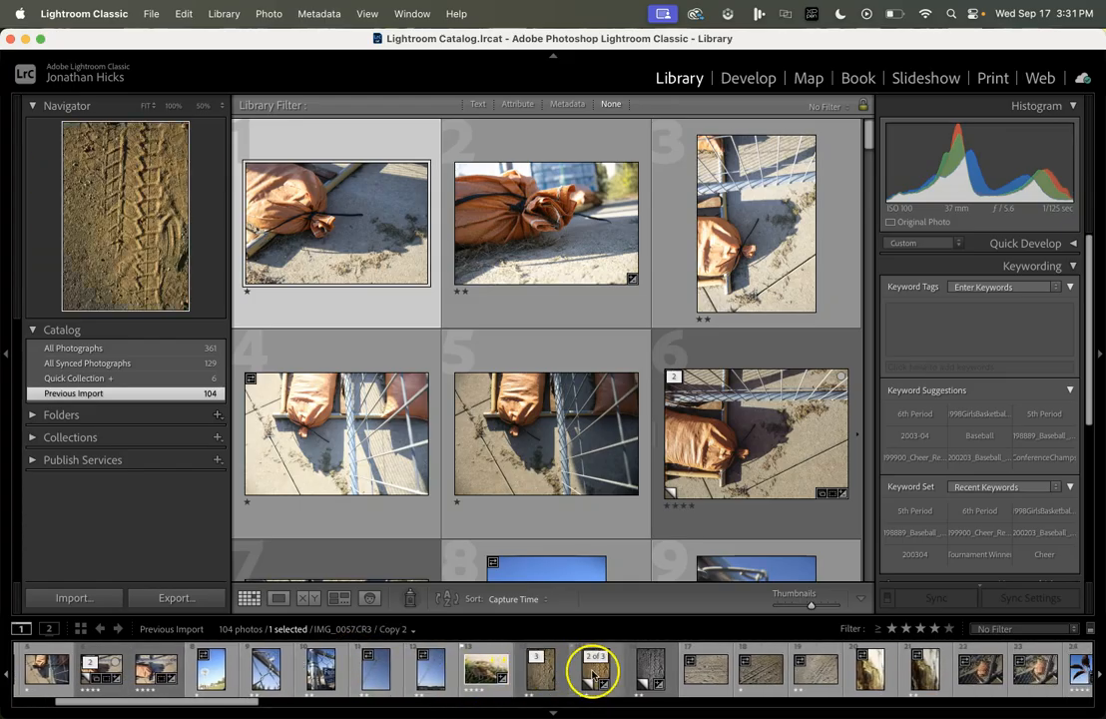
left_click(539, 671)
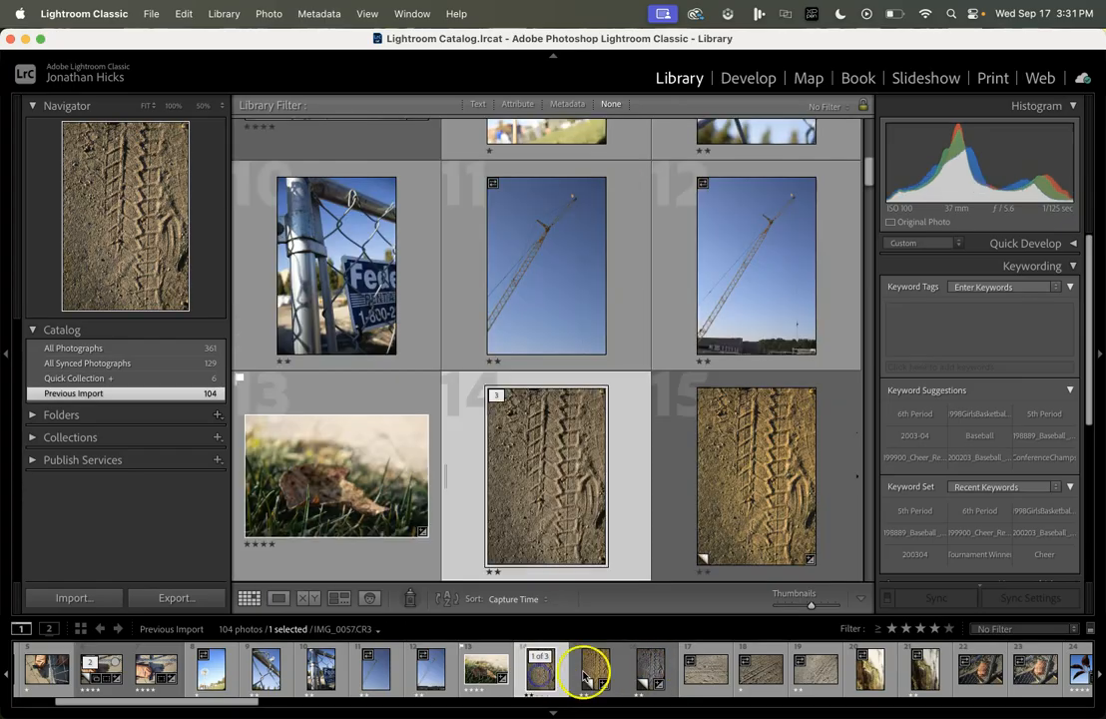
scroll(600, 513, "down", 3)
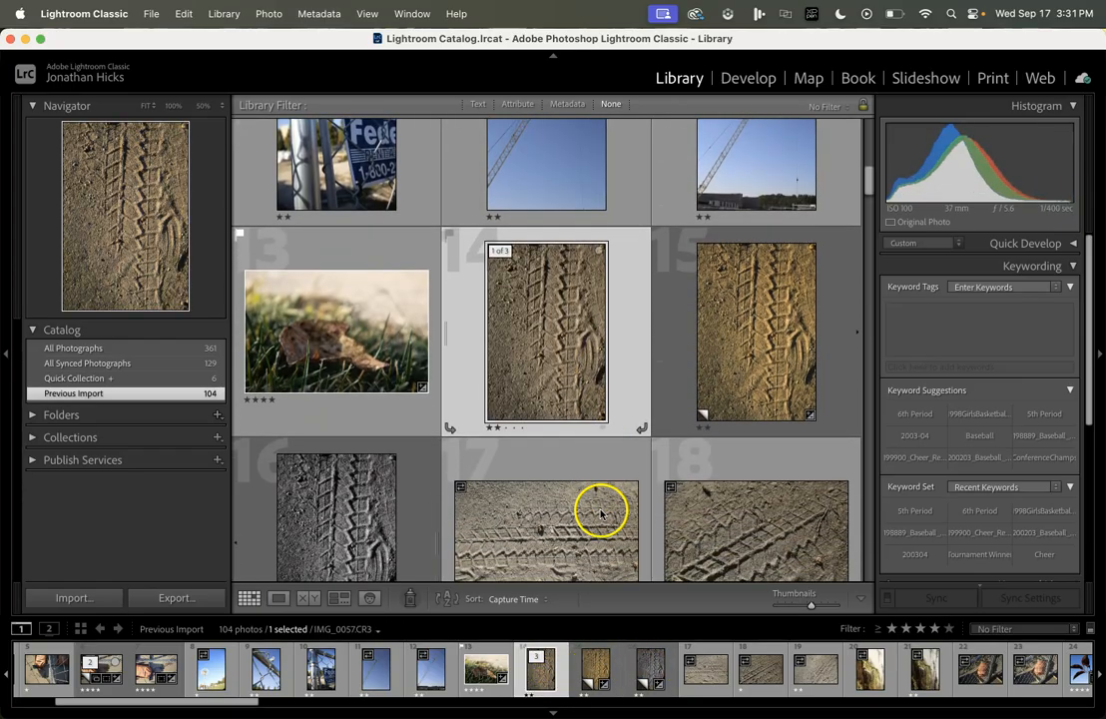
scroll(339, 511, "down", 2)
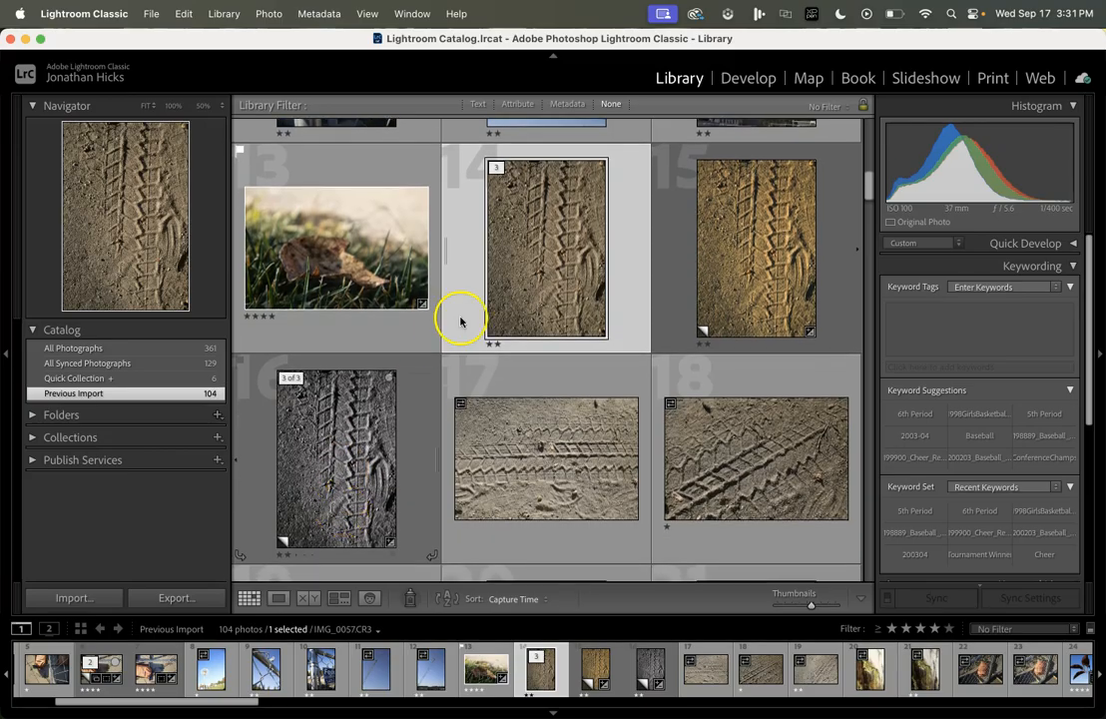
scroll(592, 284, "up", 4)
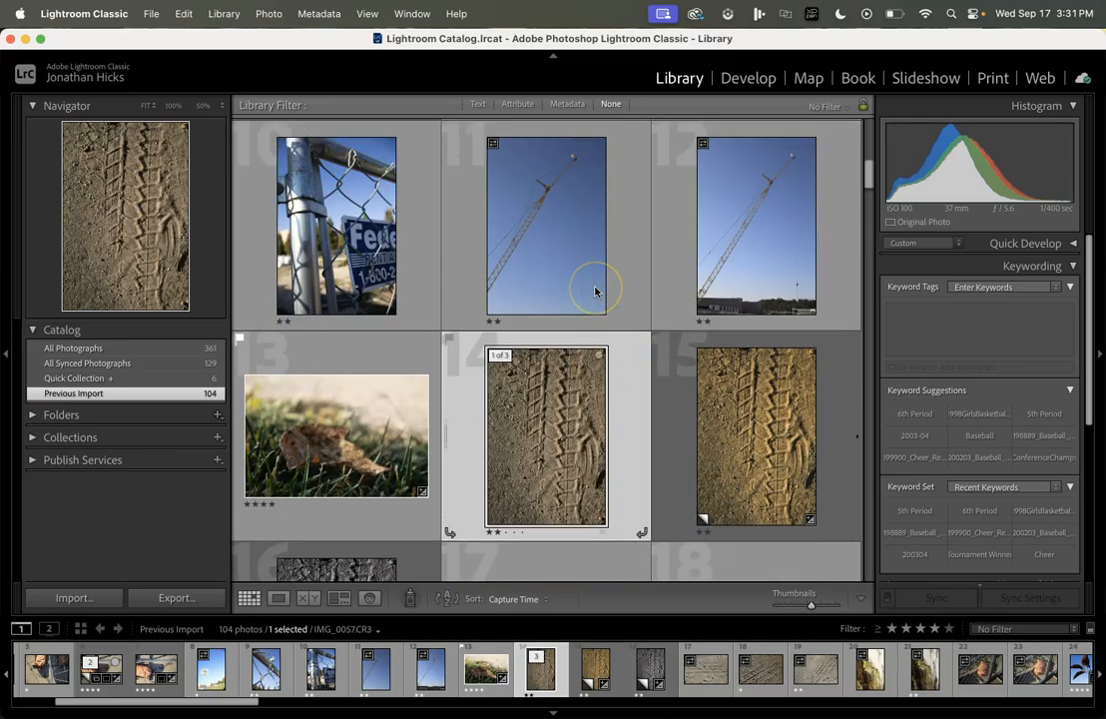
scroll(597, 291, "up", 1)
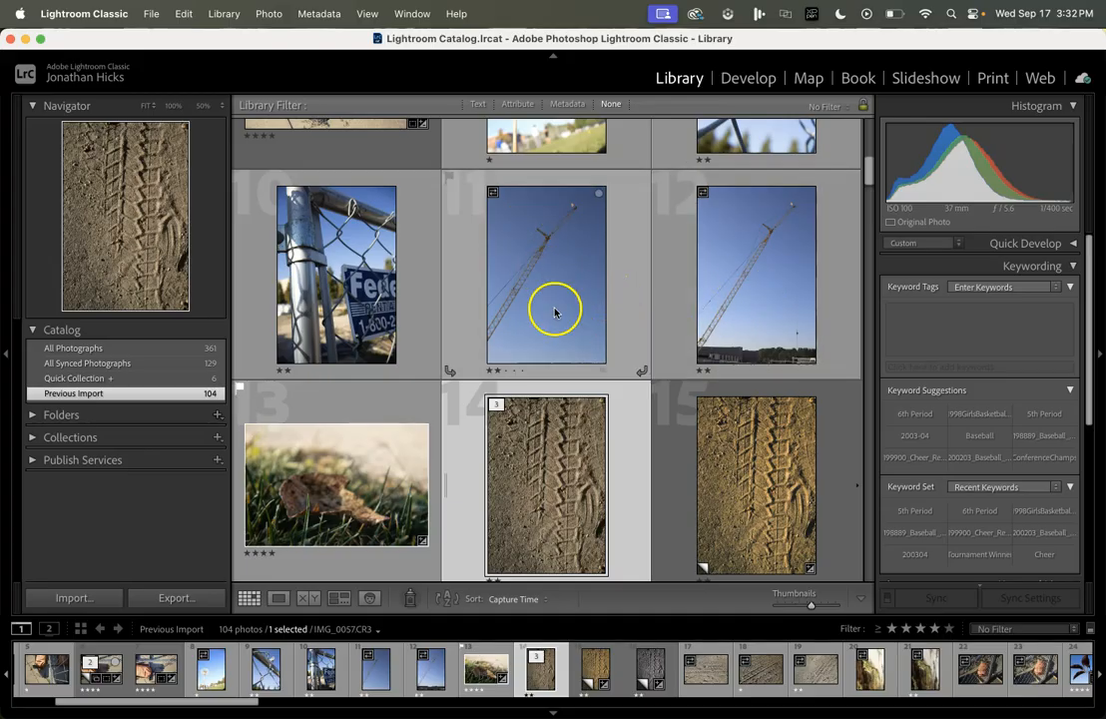
Step: Select all 104 photos, from the first through IMG_0149.CR3
scroll(328, 667, "left", 5)
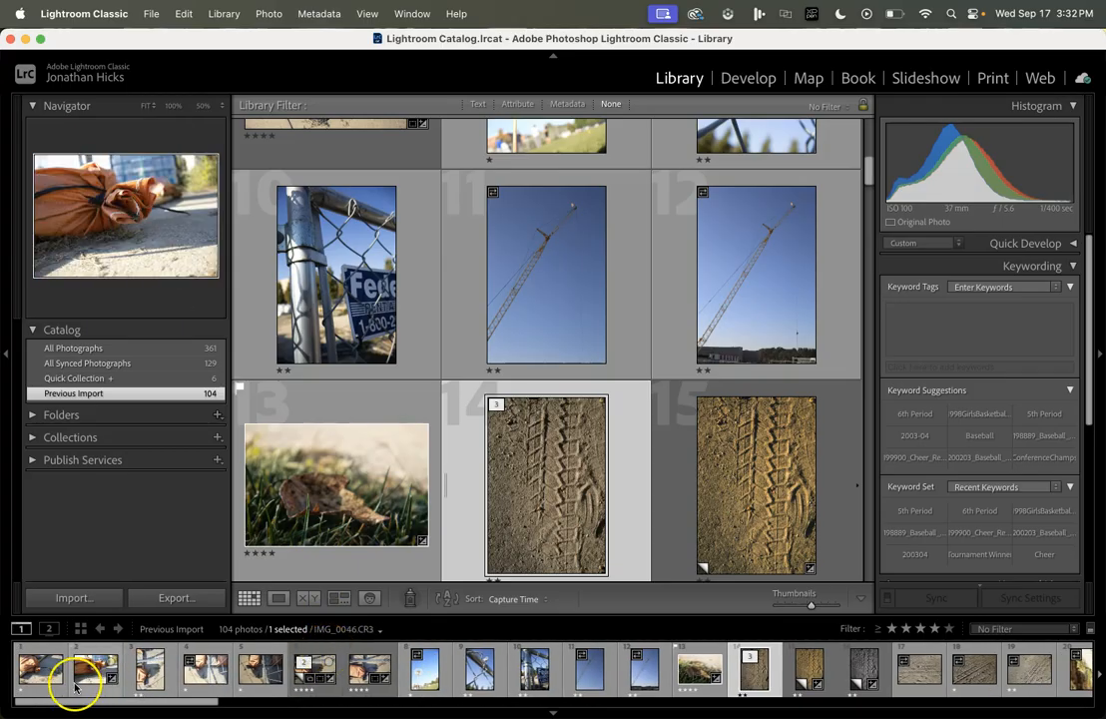
left_click(42, 667)
scroll(269, 679, "right", 1)
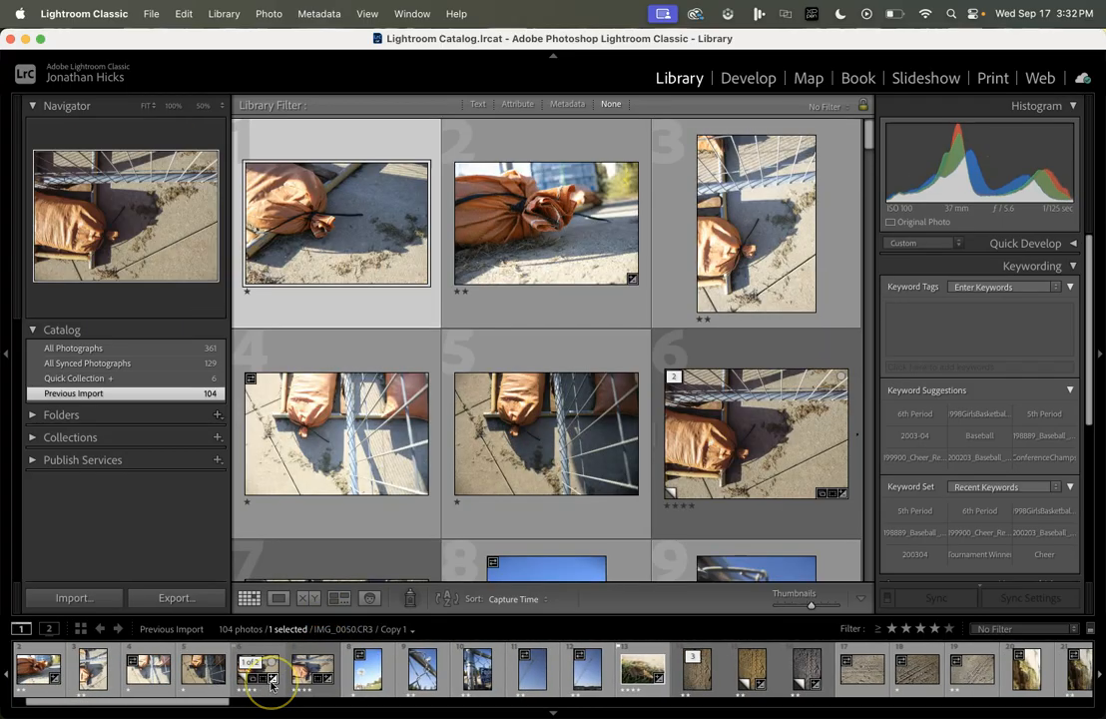
scroll(270, 669, "right", 15)
scroll(270, 669, "right", 15)
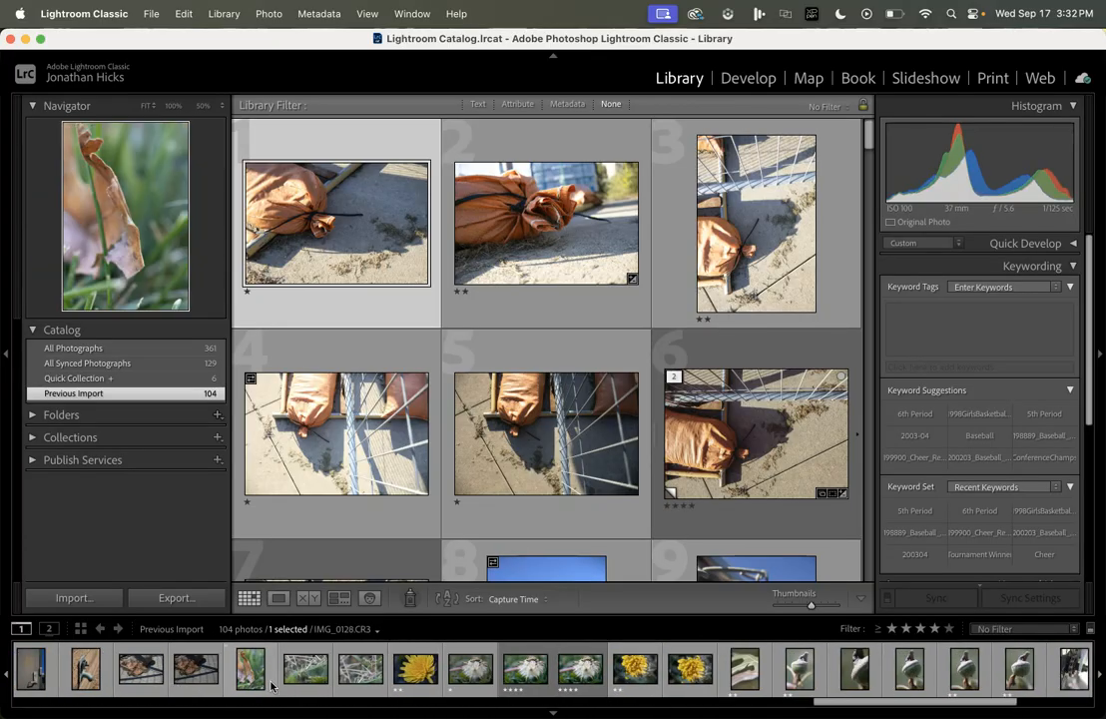
scroll(701, 664, "right", 10)
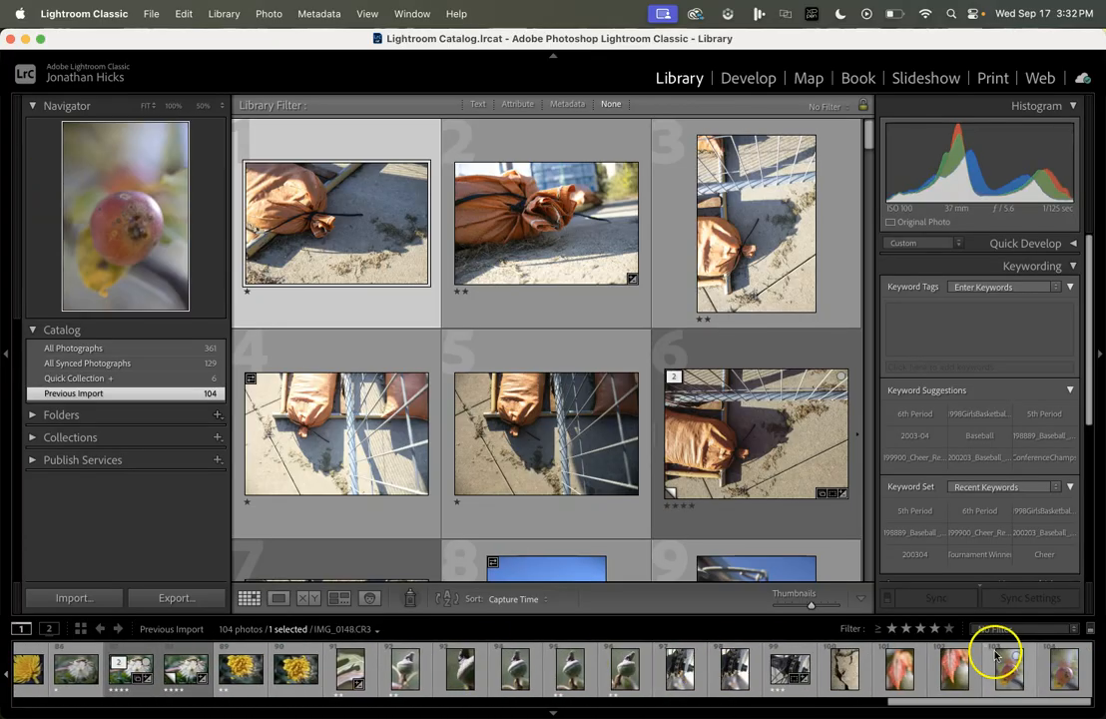
left_click(1062, 676, "shift")
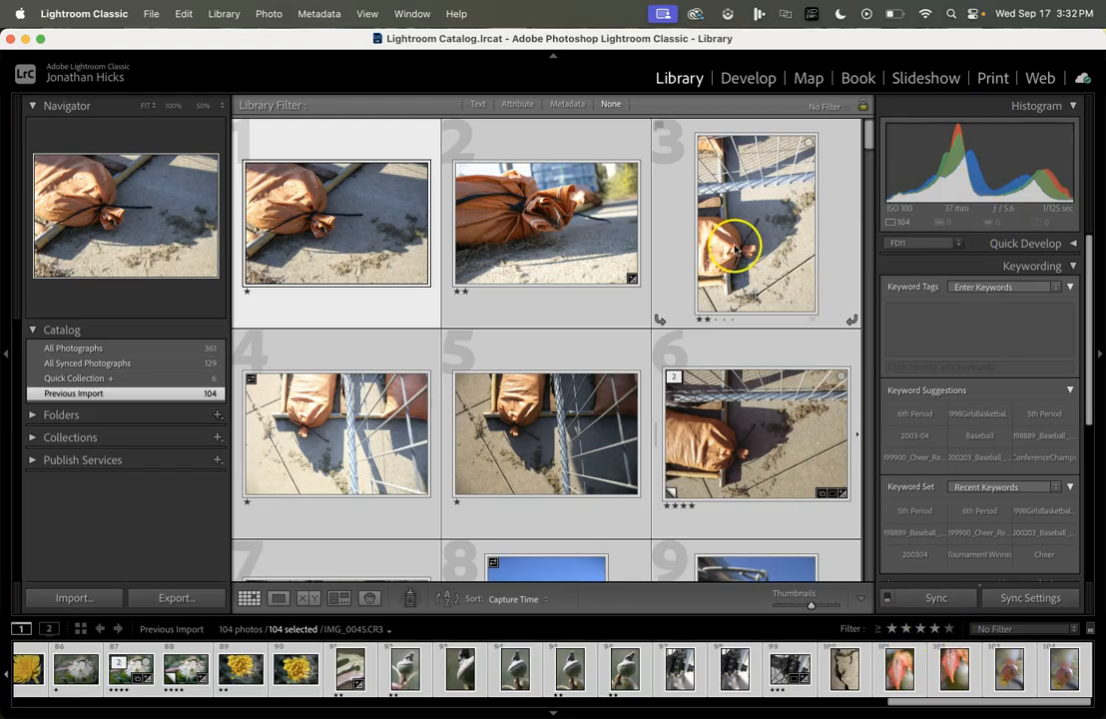
Step: In the Print module, apply the Lightroom Templates 4x5 Contact Sheet layout
left_click(991, 78)
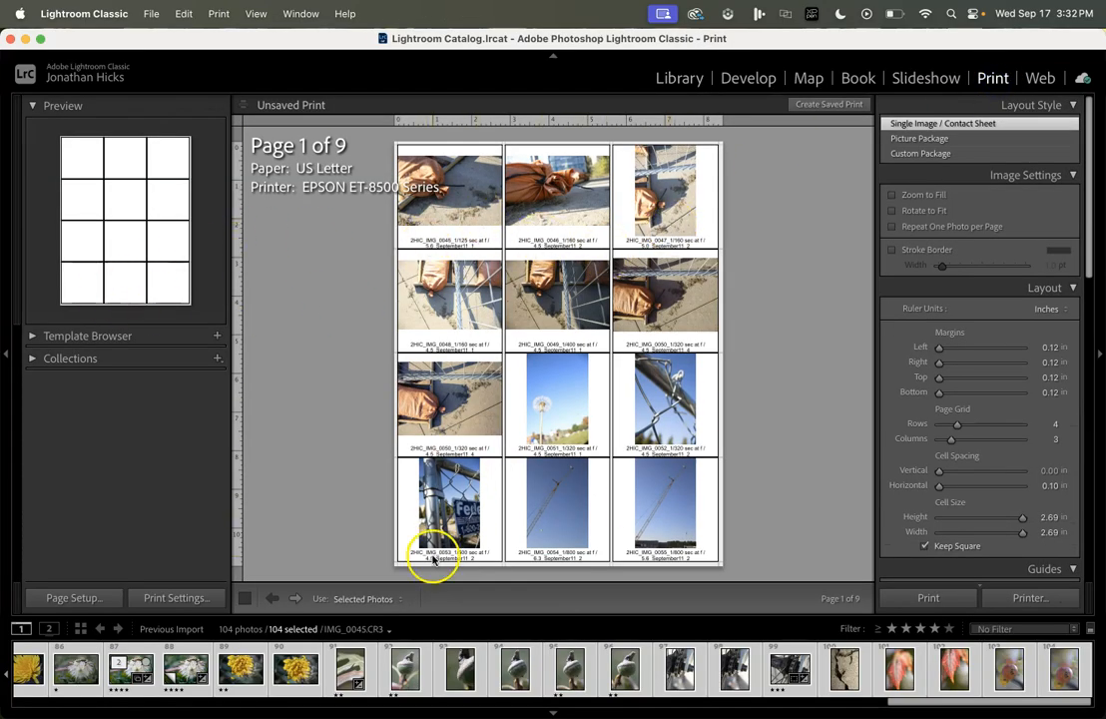
left_click(33, 338)
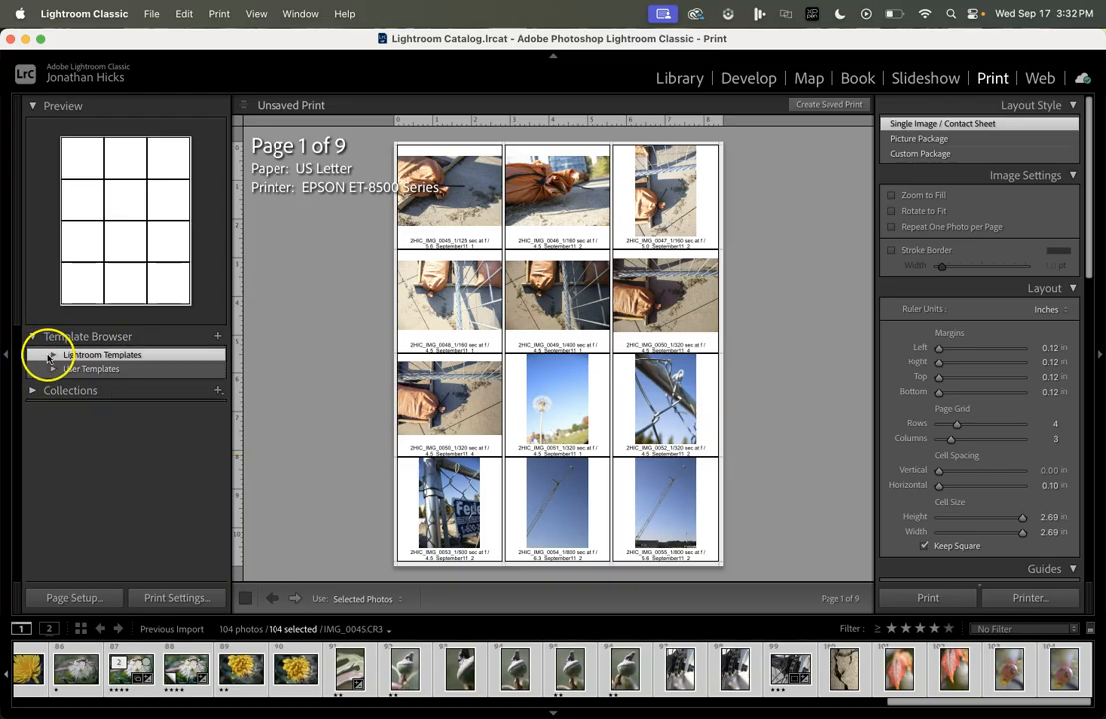
left_click(53, 354)
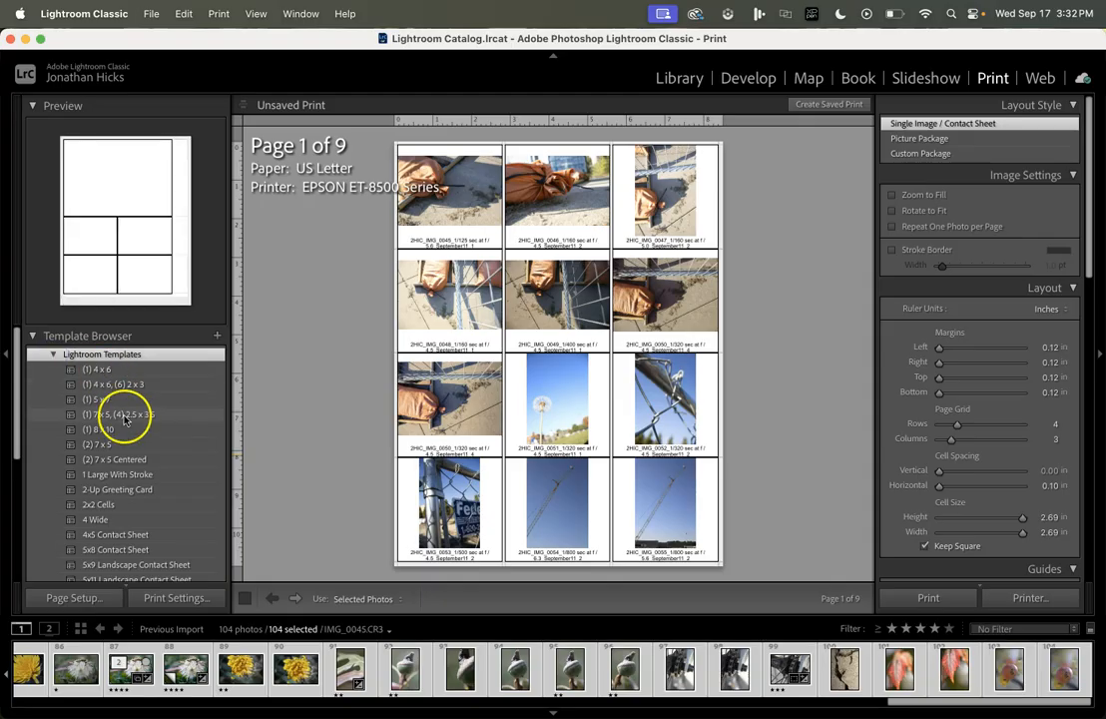
left_click(137, 536)
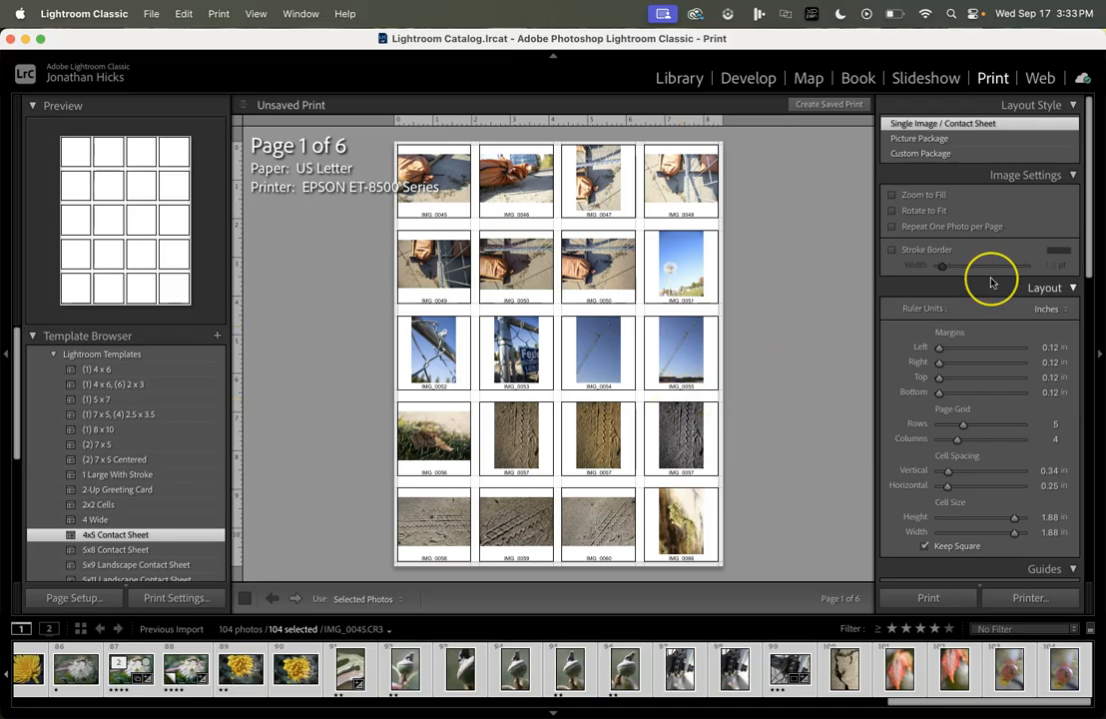
scroll(990, 299, "down", 2)
Step: Set the Page Grid to 4 rows by 3 columns, giving 2.69-inch cells over 9 pages
scroll(989, 300, "up", 2)
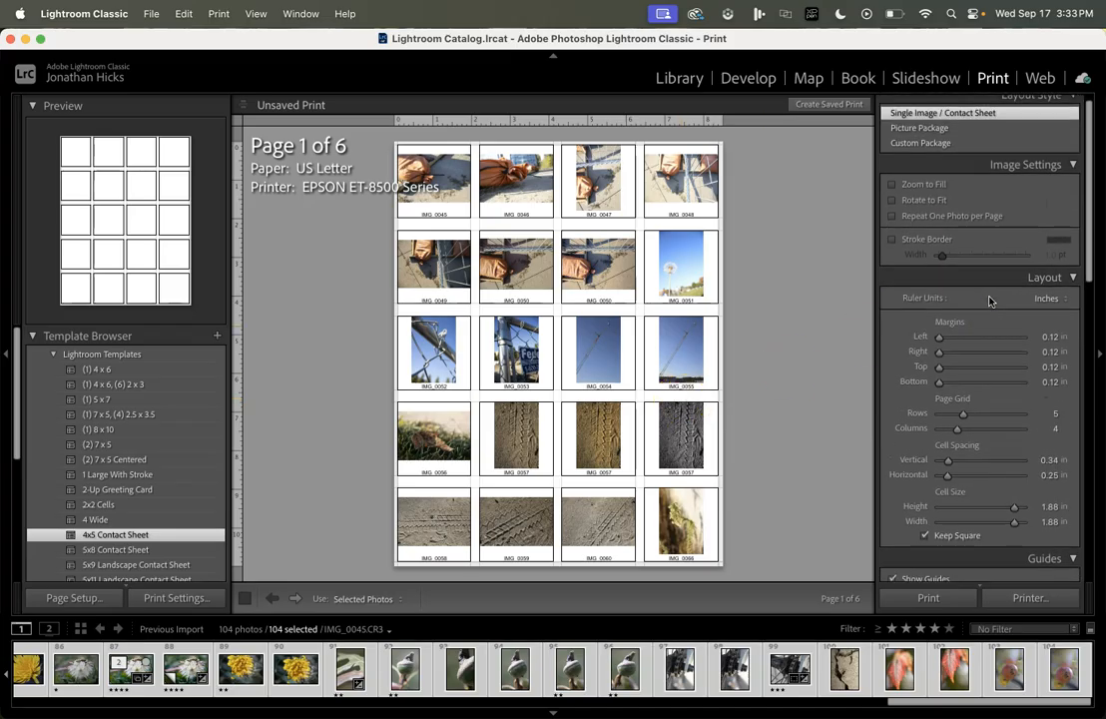
left_click(1074, 289)
left_click(1074, 289)
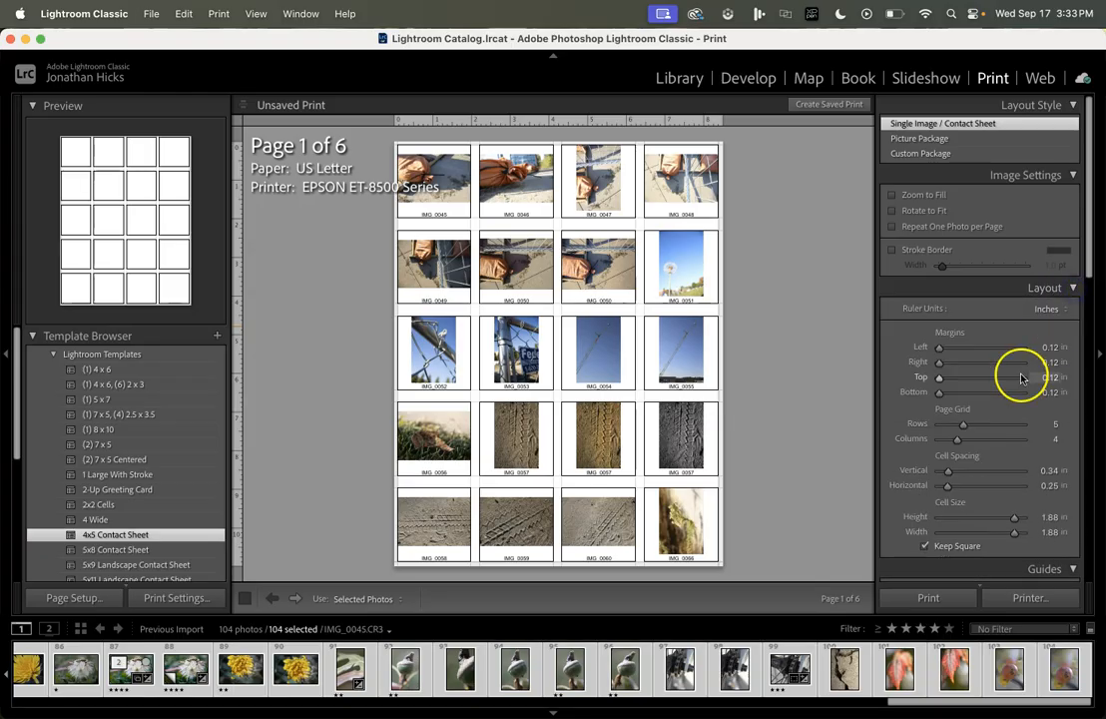
scroll(1017, 370, "down", 6)
left_click(964, 332)
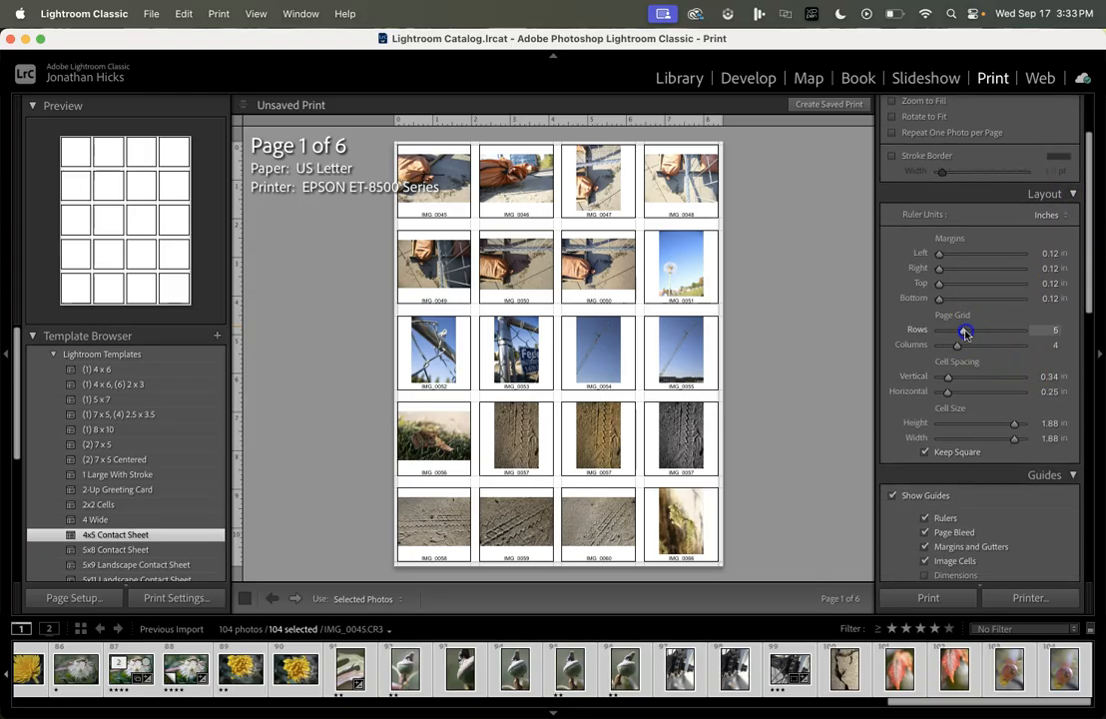
left_click_drag(962, 333, 956, 349)
scroll(966, 369, "down", 5)
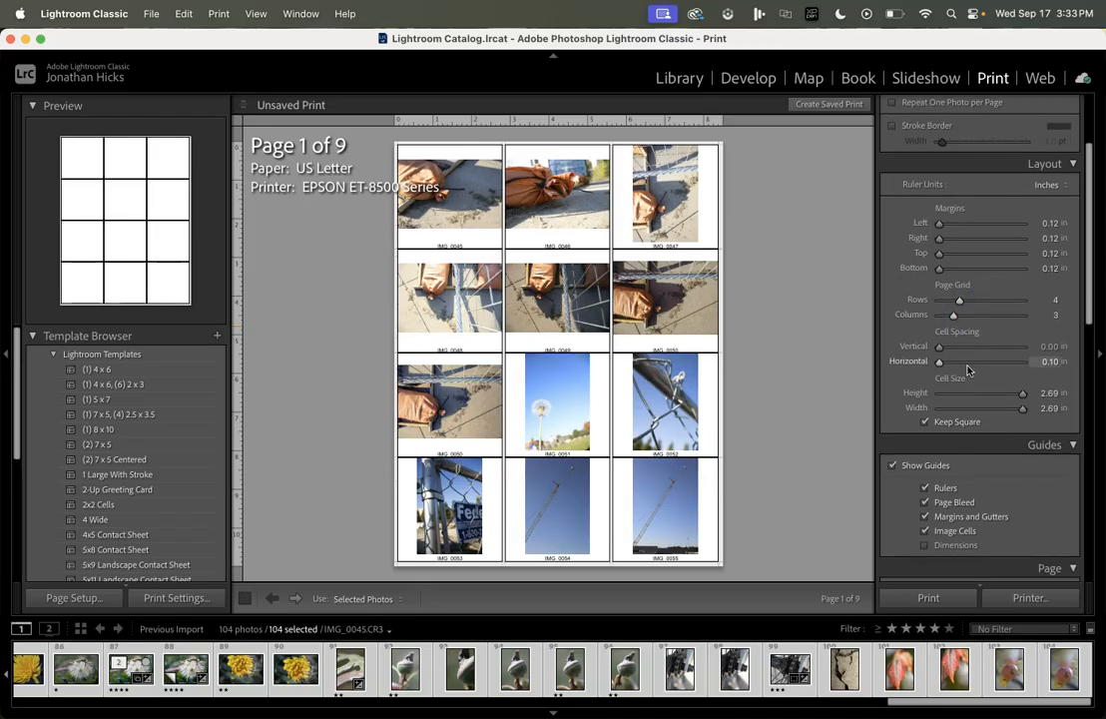
scroll(967, 369, "down", 1)
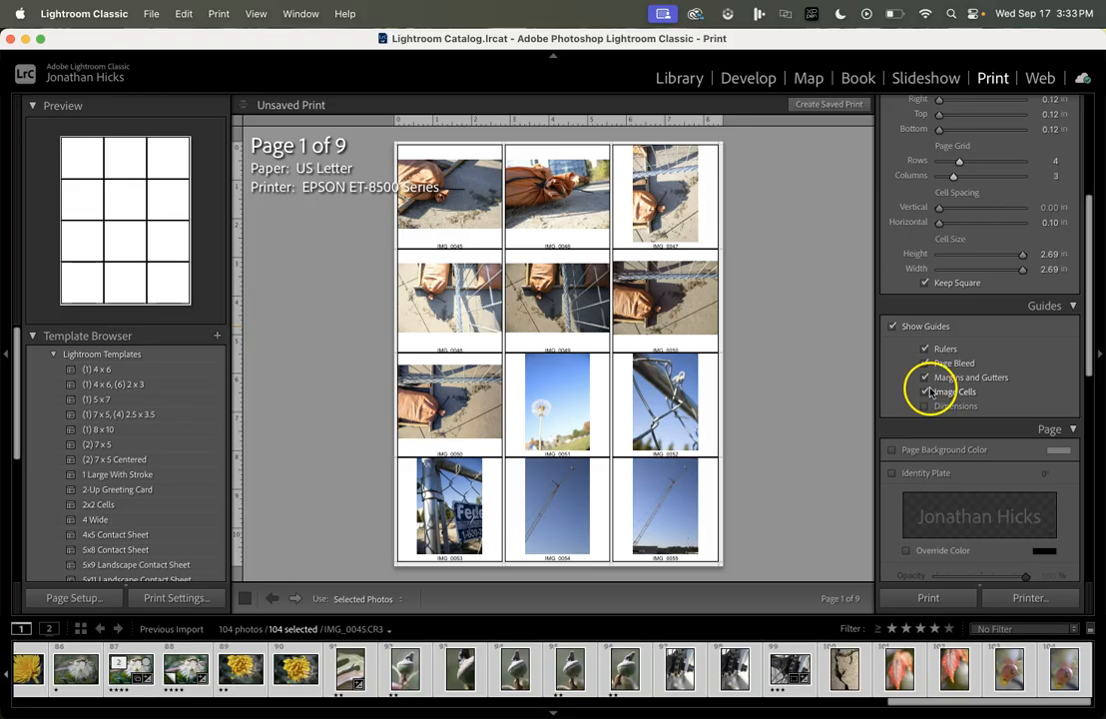
Step: Turn off Zoom to Fill so each photo fits whole inside its cell
scroll(943, 393, "down", 5)
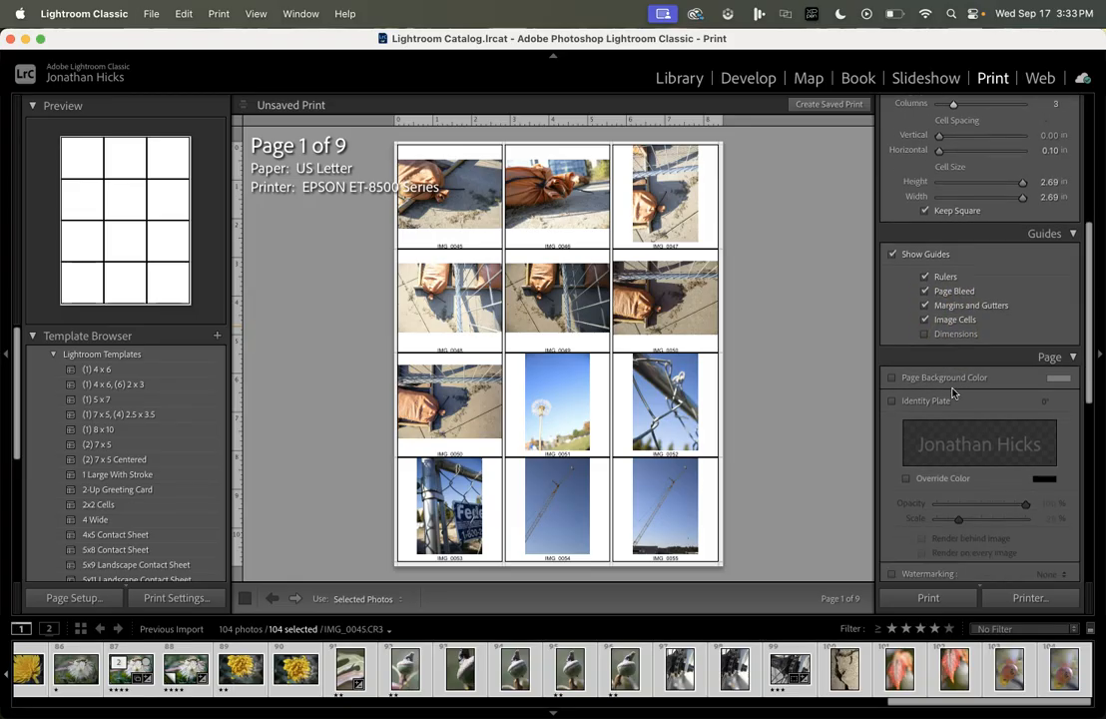
scroll(952, 392, "up", 15)
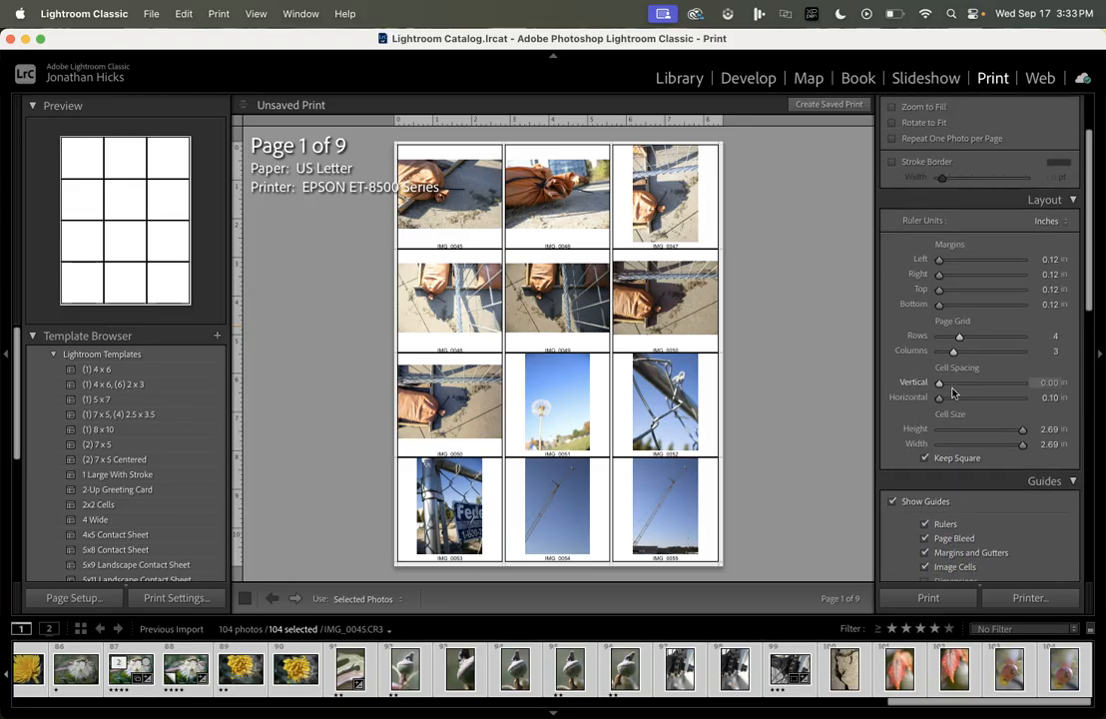
scroll(953, 393, "up", 2)
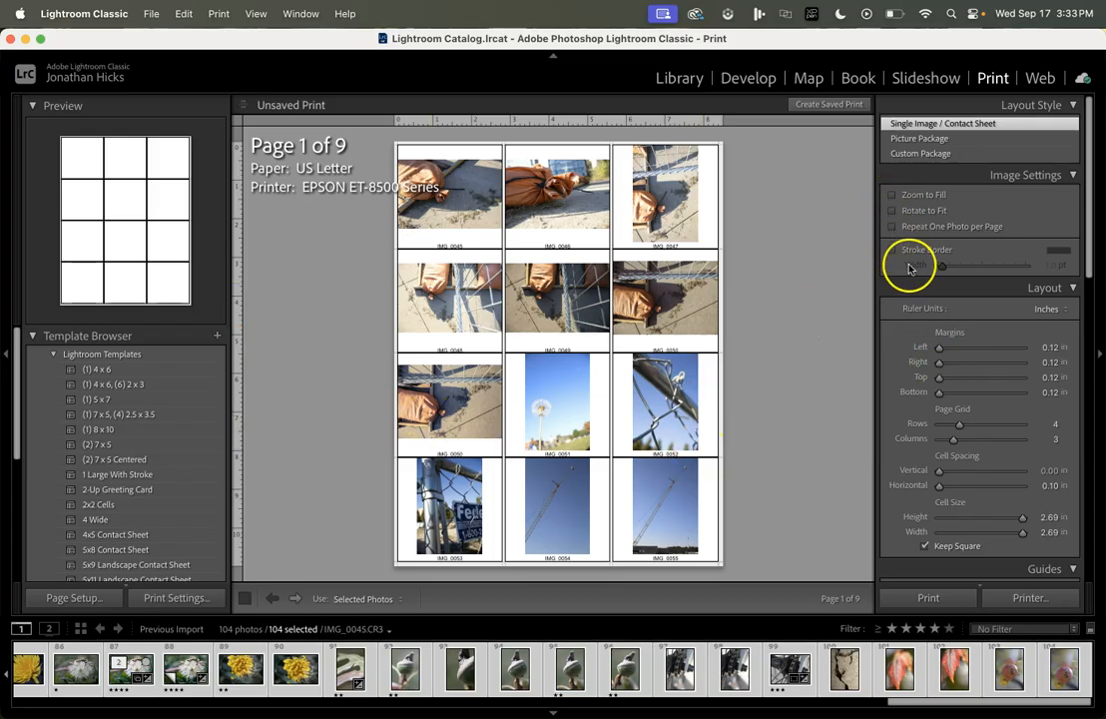
left_click(892, 196)
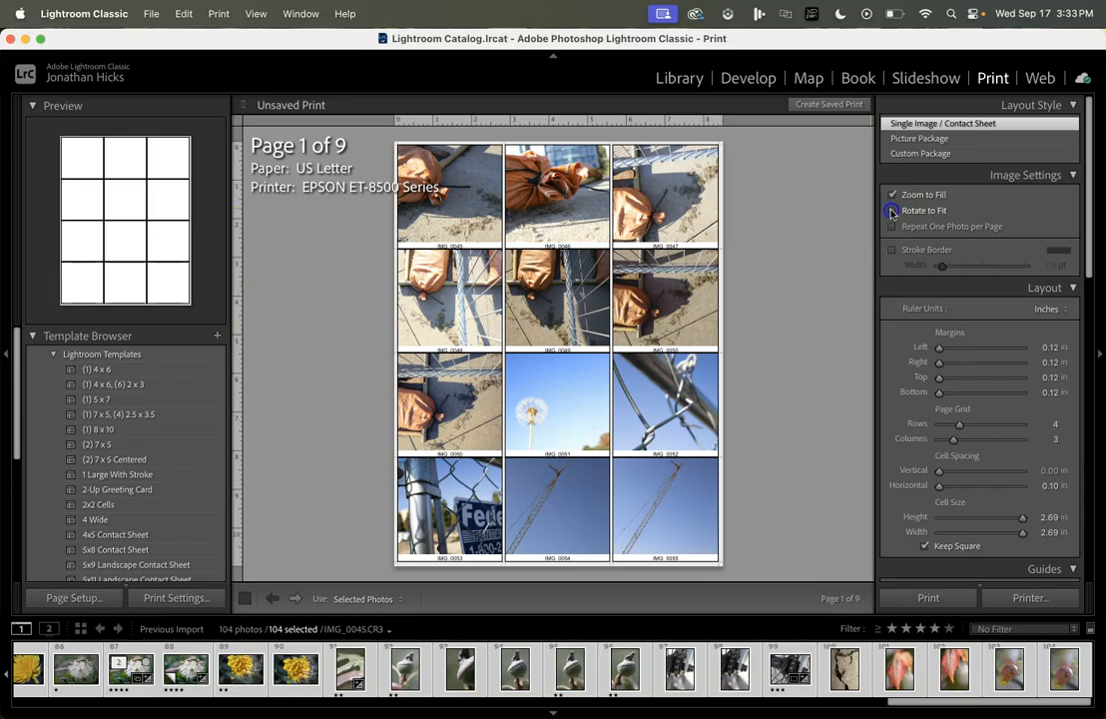
left_click(892, 196)
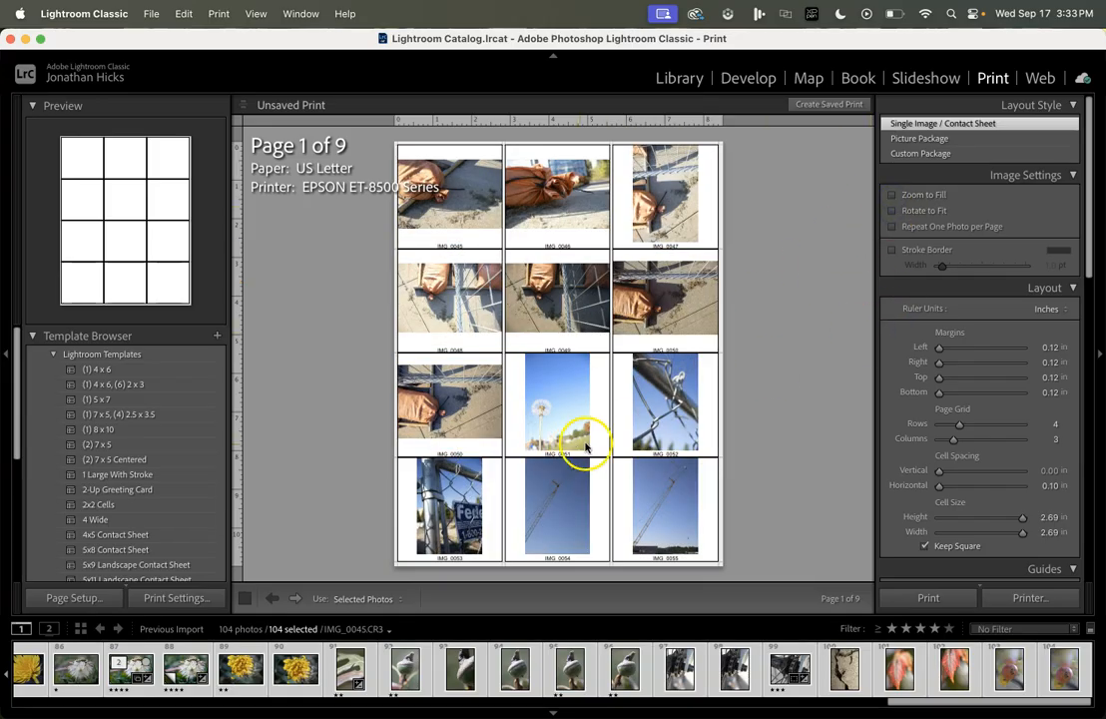
Step: Bring up the Photo Info Filename caption choices
scroll(927, 440, "down", 5)
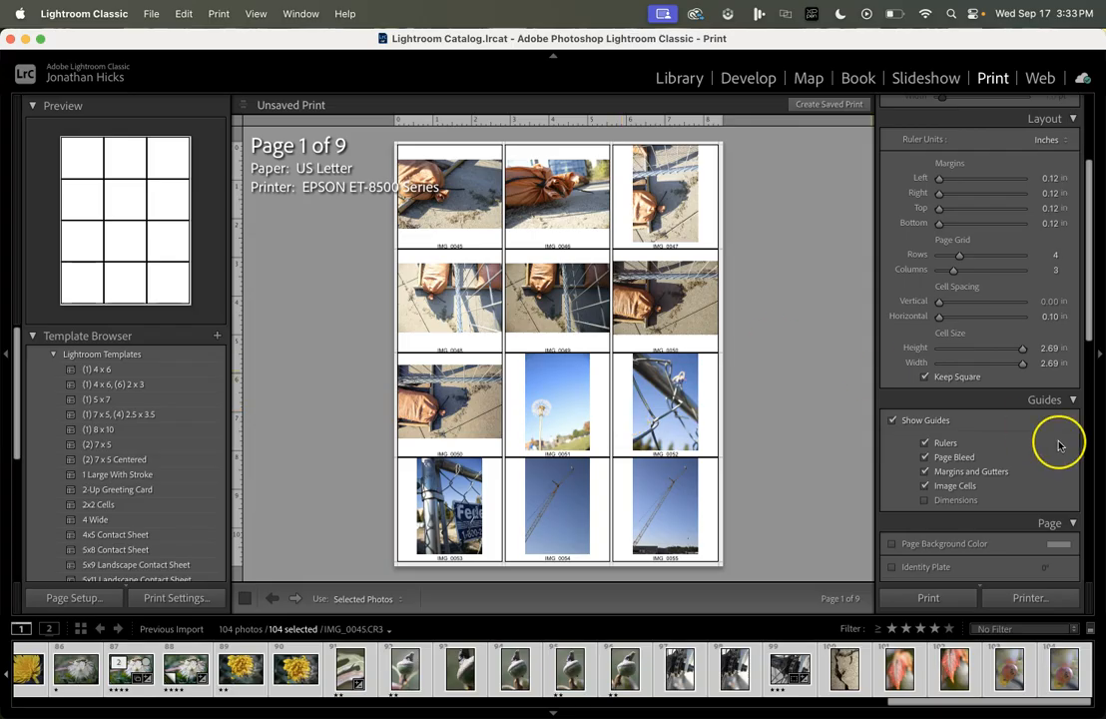
scroll(1060, 445, "down", 6)
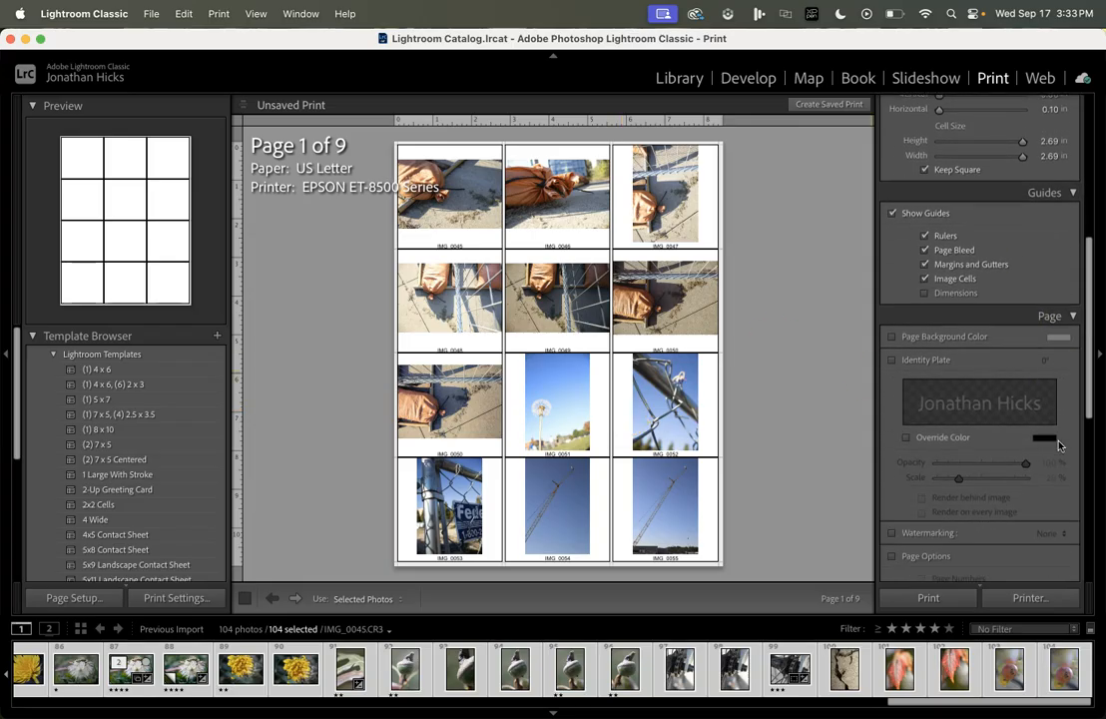
scroll(1059, 445, "down", 4)
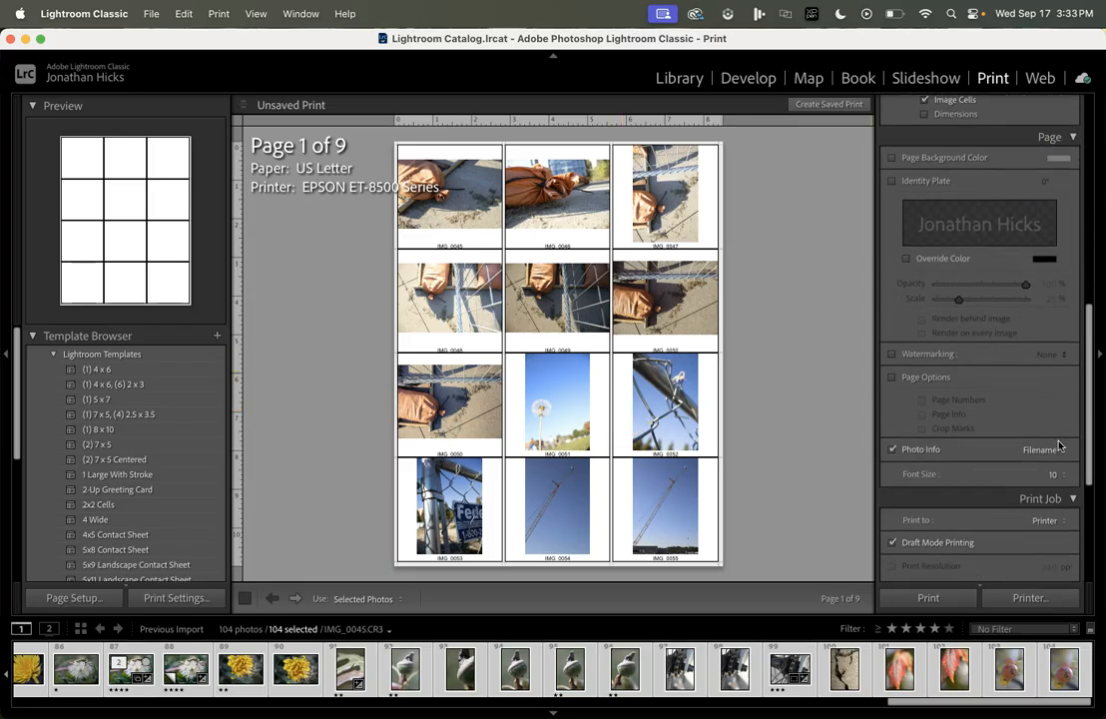
scroll(1032, 197, "up", 1)
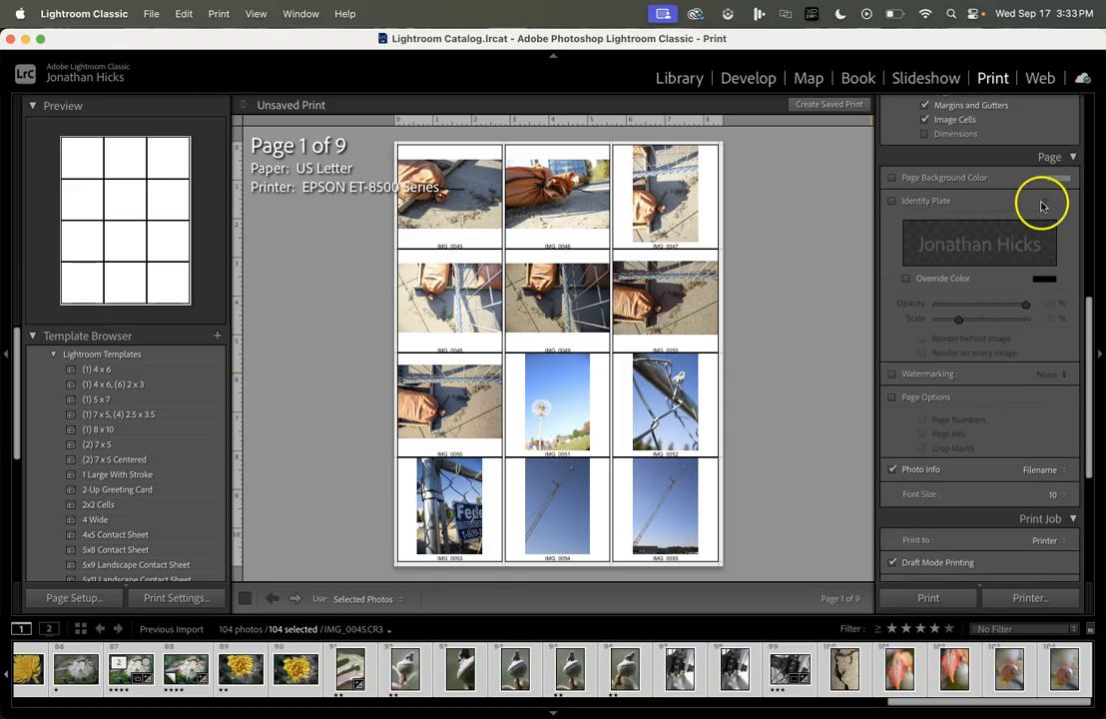
left_click(1063, 471)
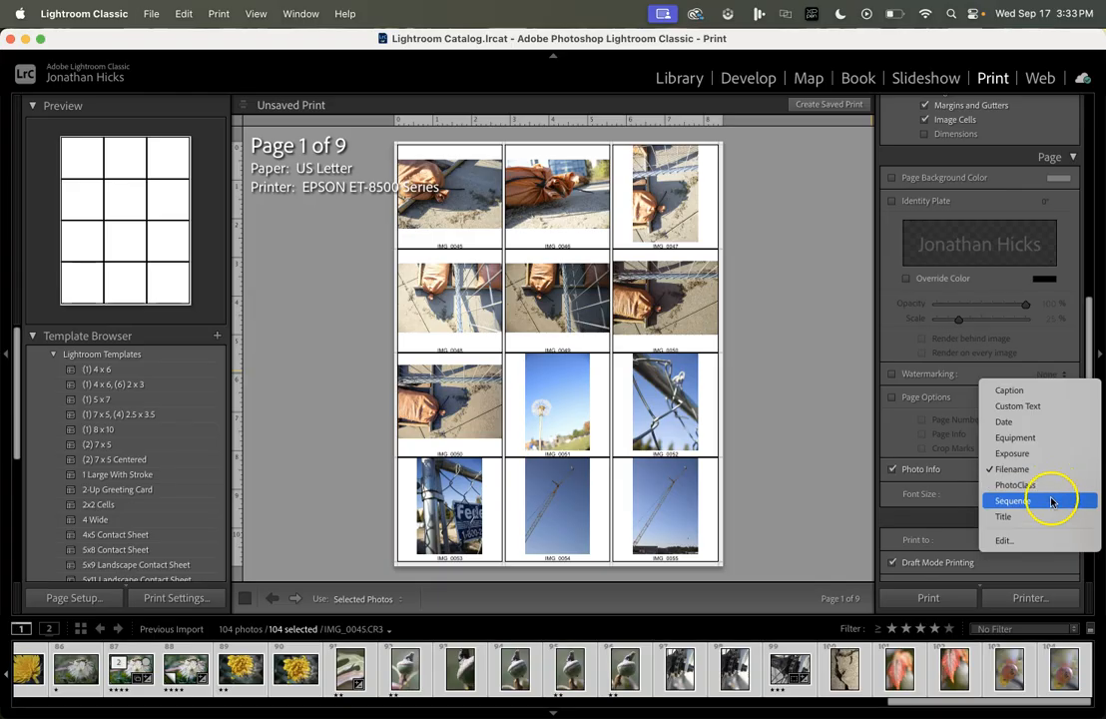
Step: Start a custom caption in the Text Template Editor, positioned before the Filename token
left_click(1020, 541)
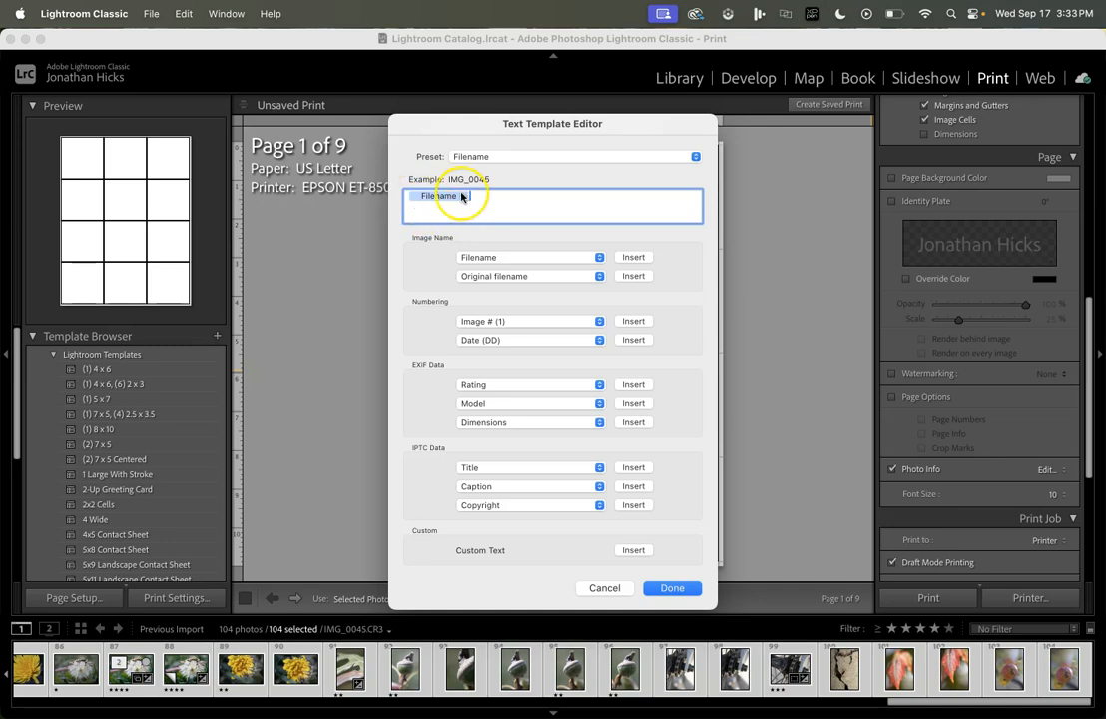
left_click(408, 200)
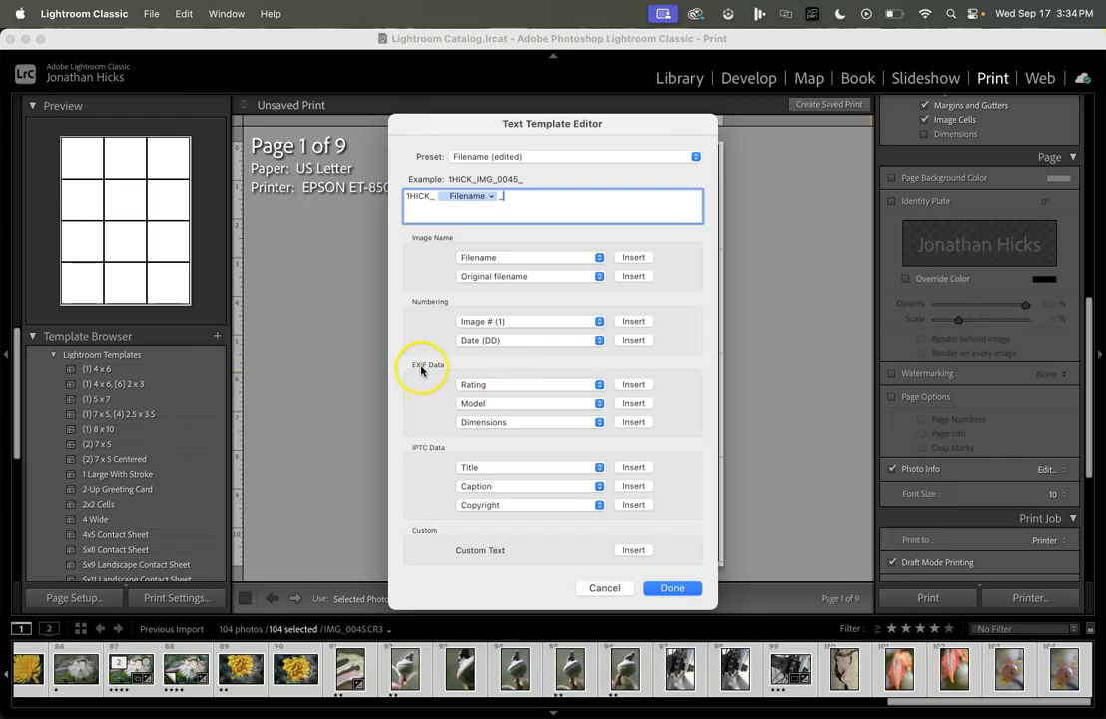
Step: Add Exposure, Date (Mon), Date (DD) and Rating tokens after the filename
left_click(507, 386)
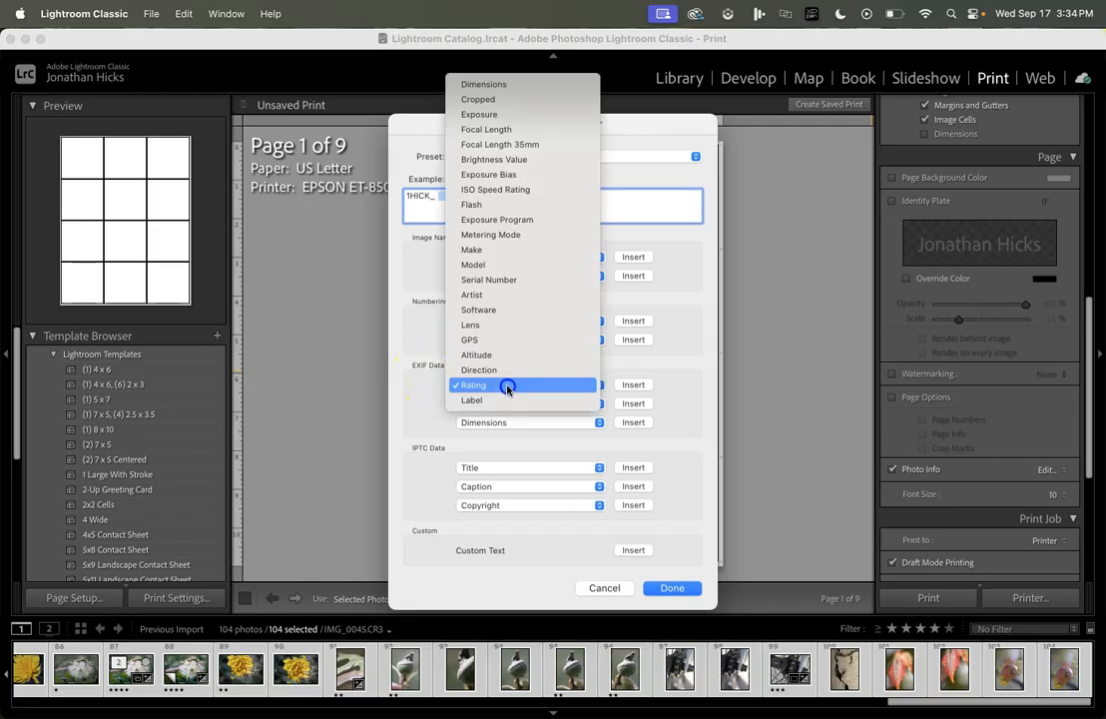
left_click(524, 115)
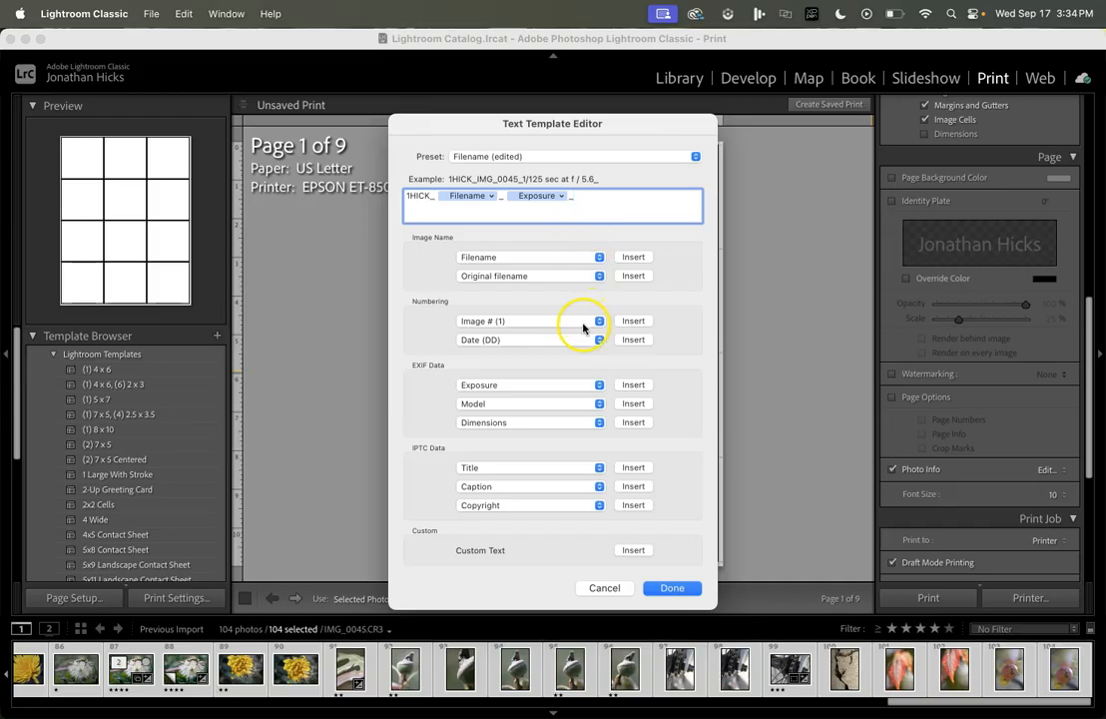
left_click(479, 340)
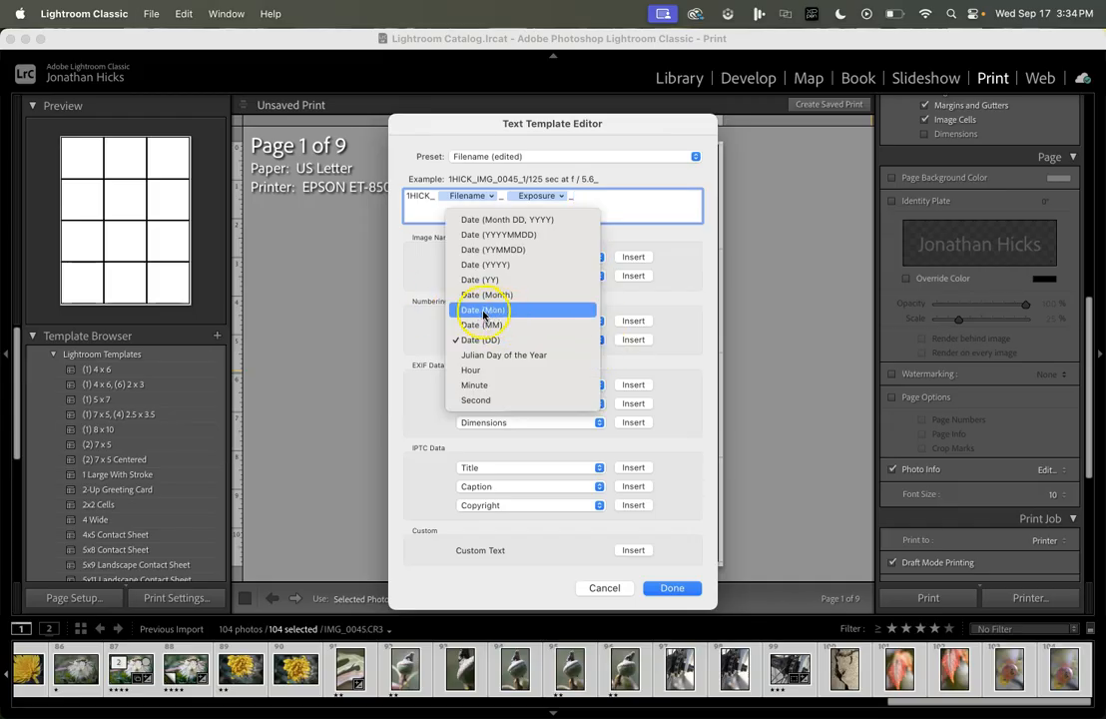
left_click(489, 310)
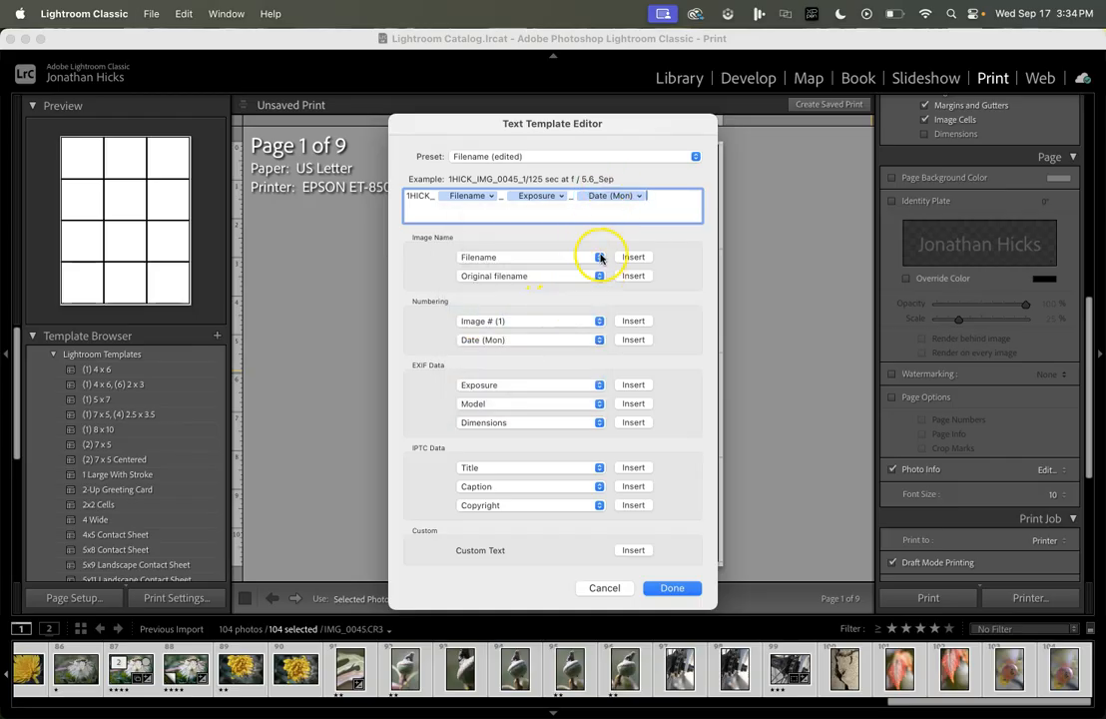
left_click(598, 340)
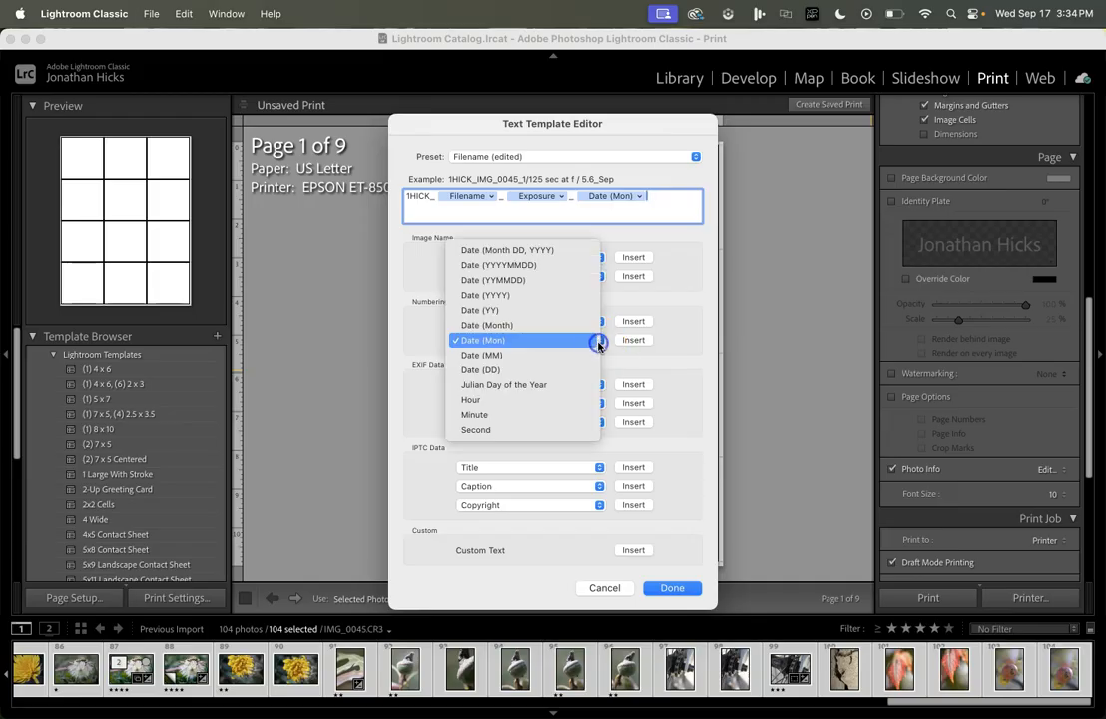
left_click(546, 370)
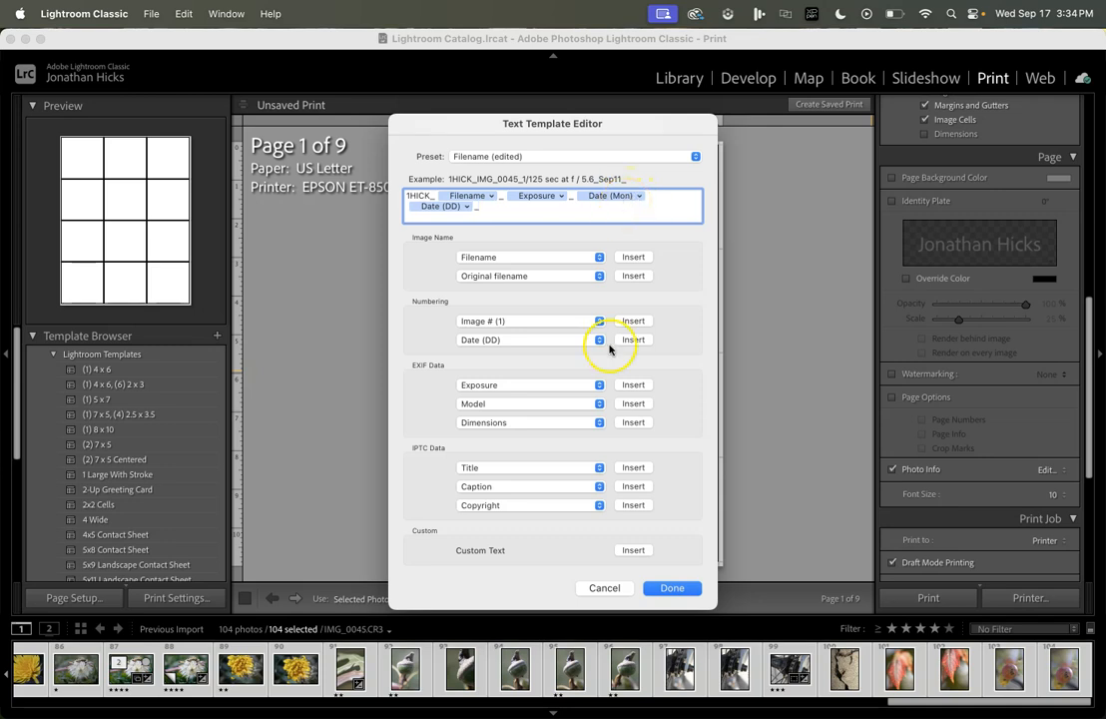
left_click(549, 385)
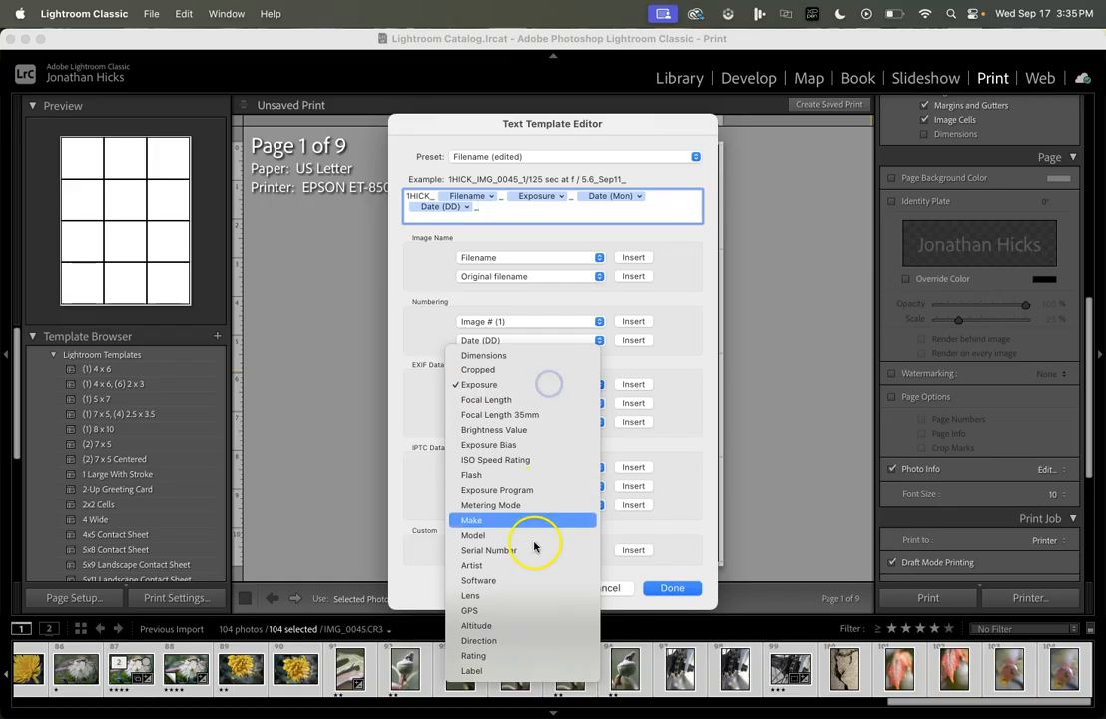
left_click(533, 655)
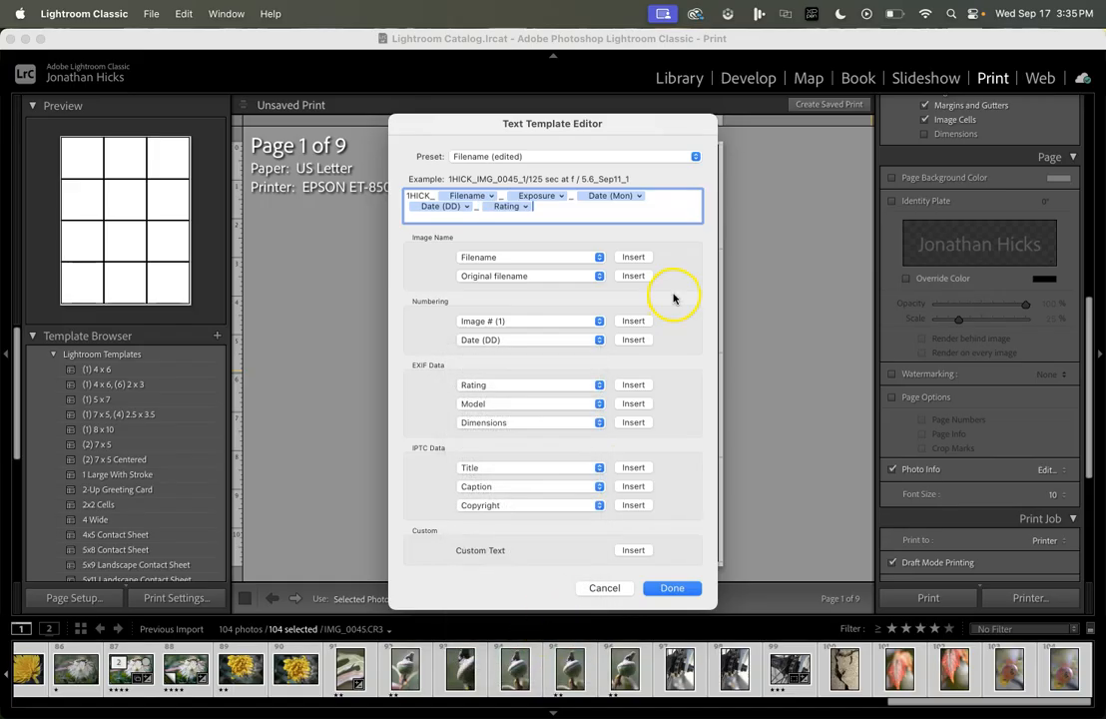
Step: Attempt saving the caption as preset 'PhotoClass', cancel the name clash, then apply the template
left_click(697, 156)
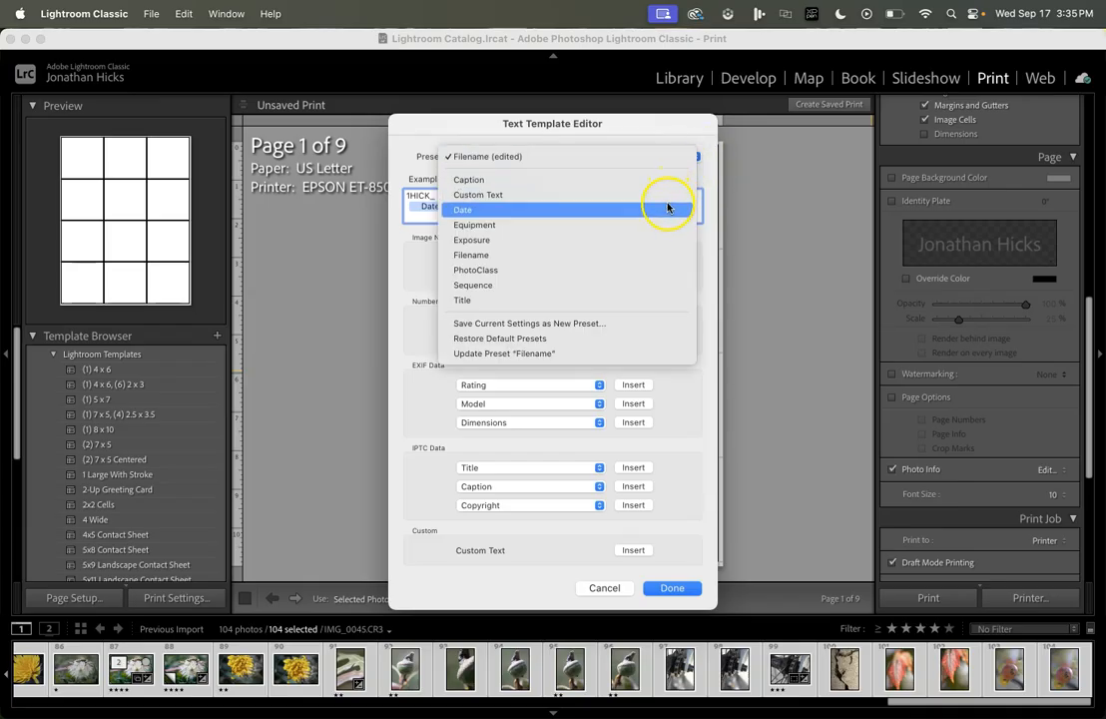
left_click(574, 325)
type("PhotoCl")
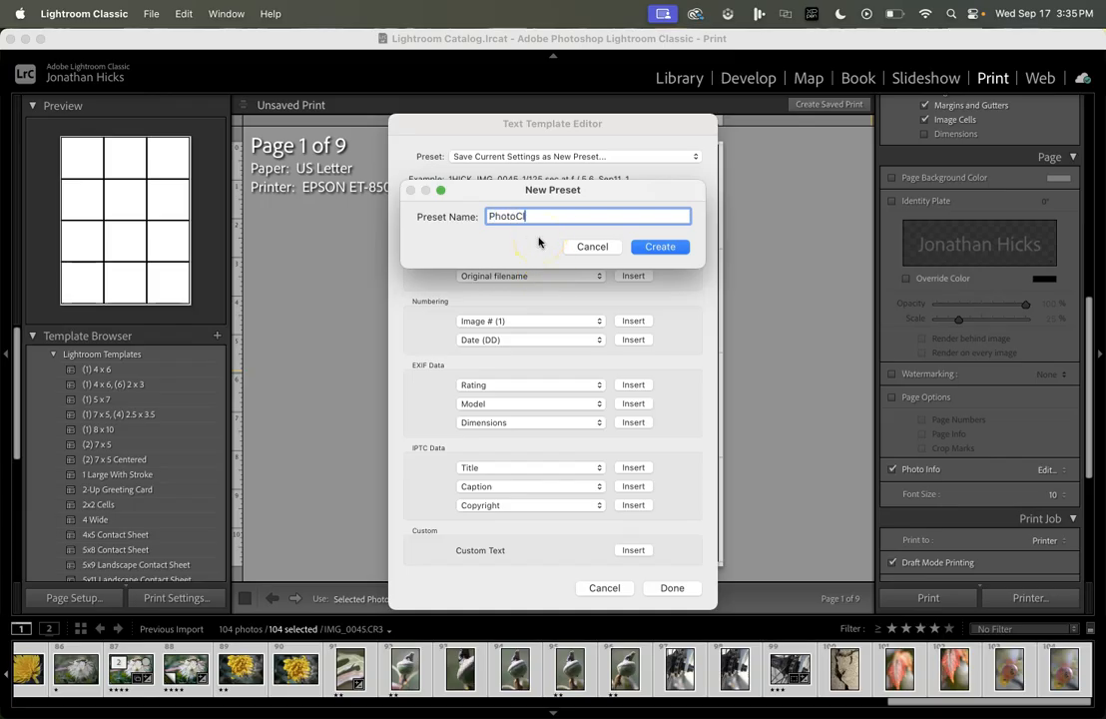
type("ass")
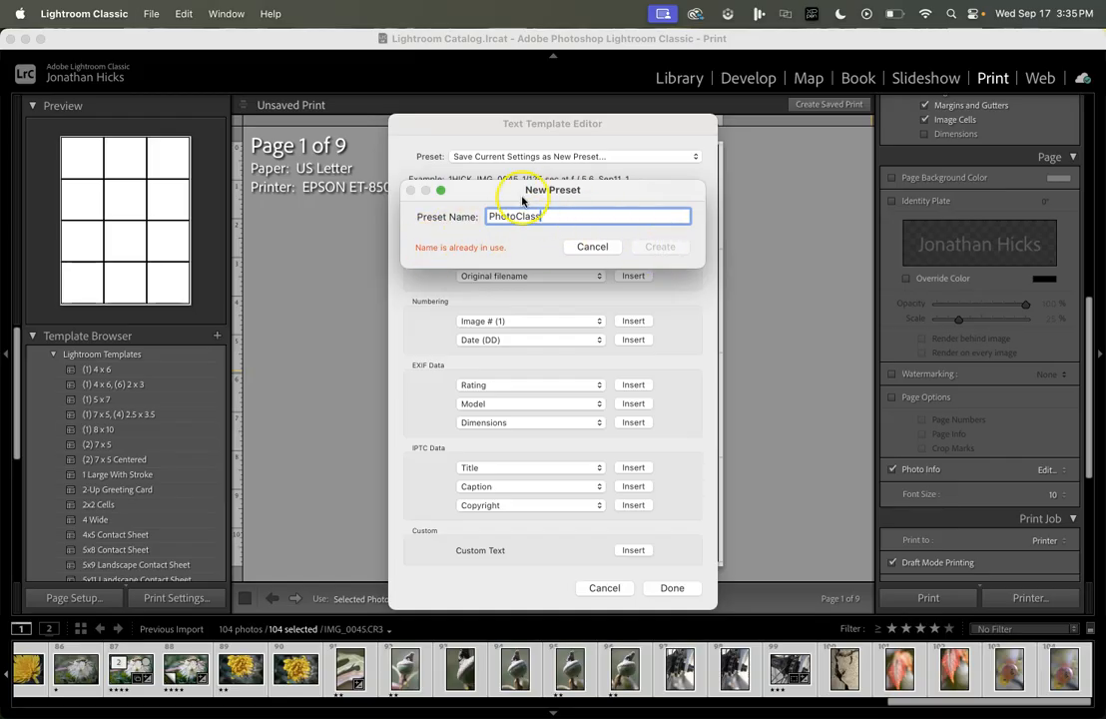
left_click(591, 248)
left_click(671, 589)
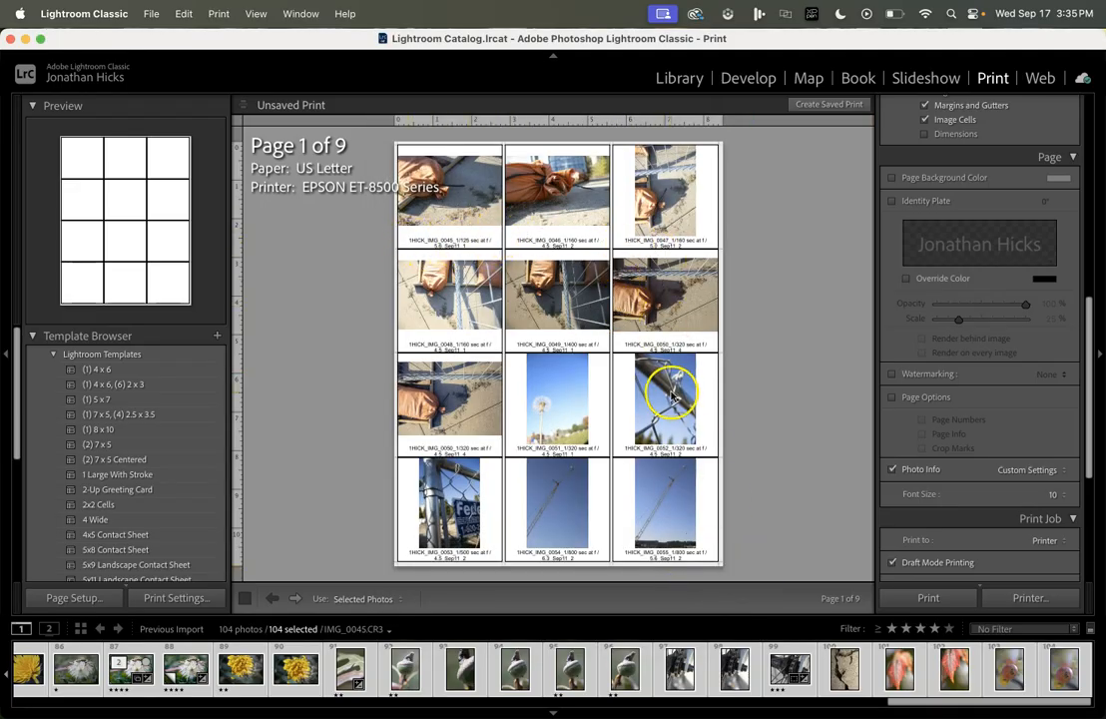
Step: Save the sheet as a PDF in Documents, named with the identifier prefix plus _CompositionContact
left_click(1039, 591)
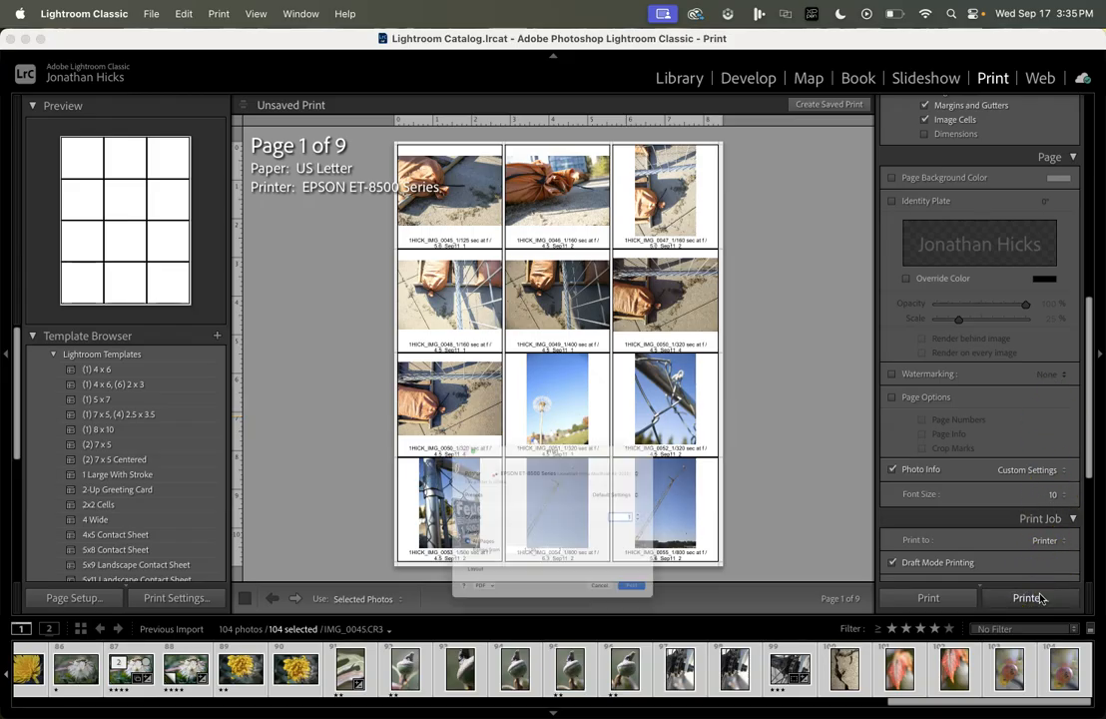
left_click(410, 647)
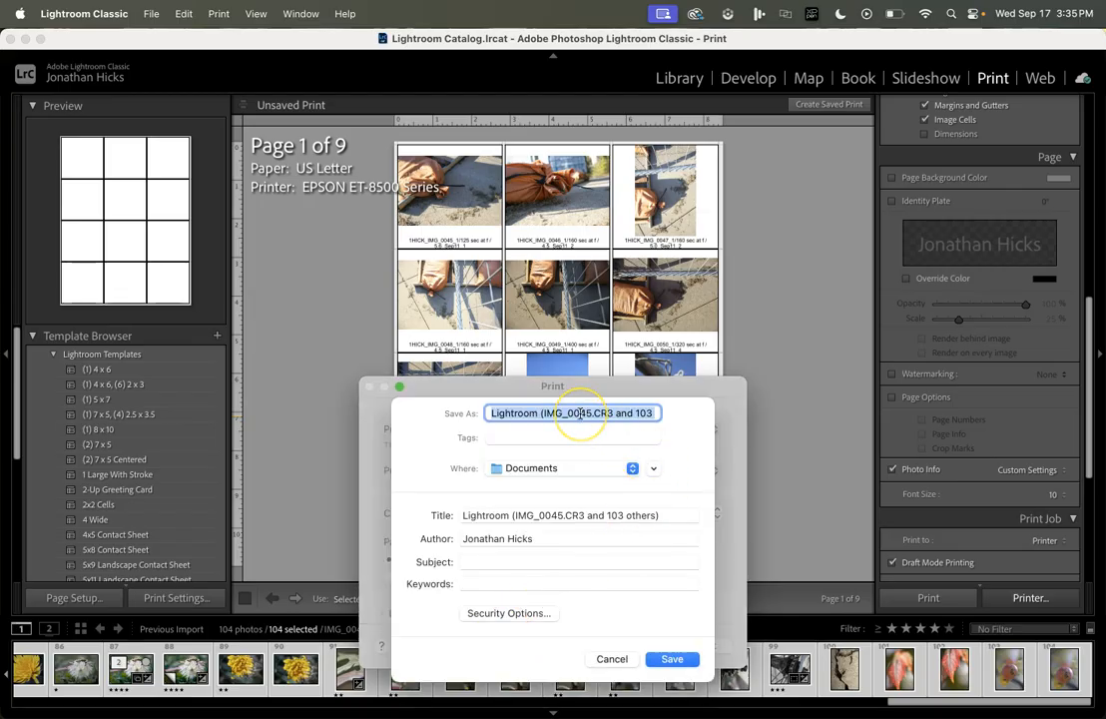
type("1HICK_CompositionCo")
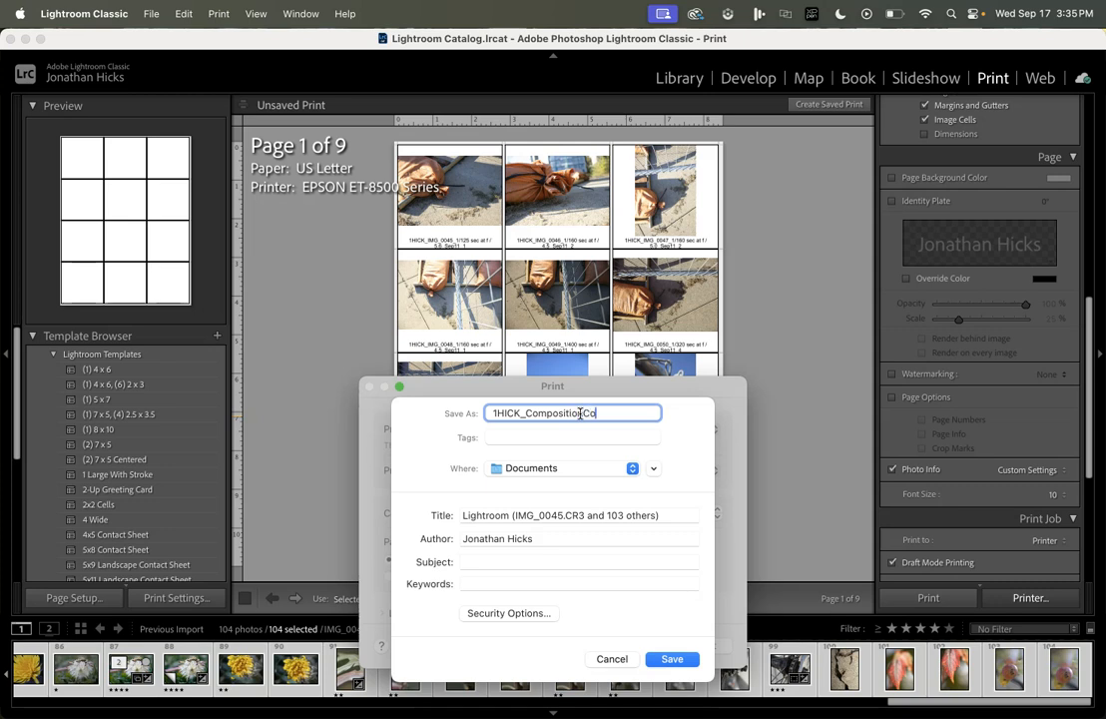
type("tact")
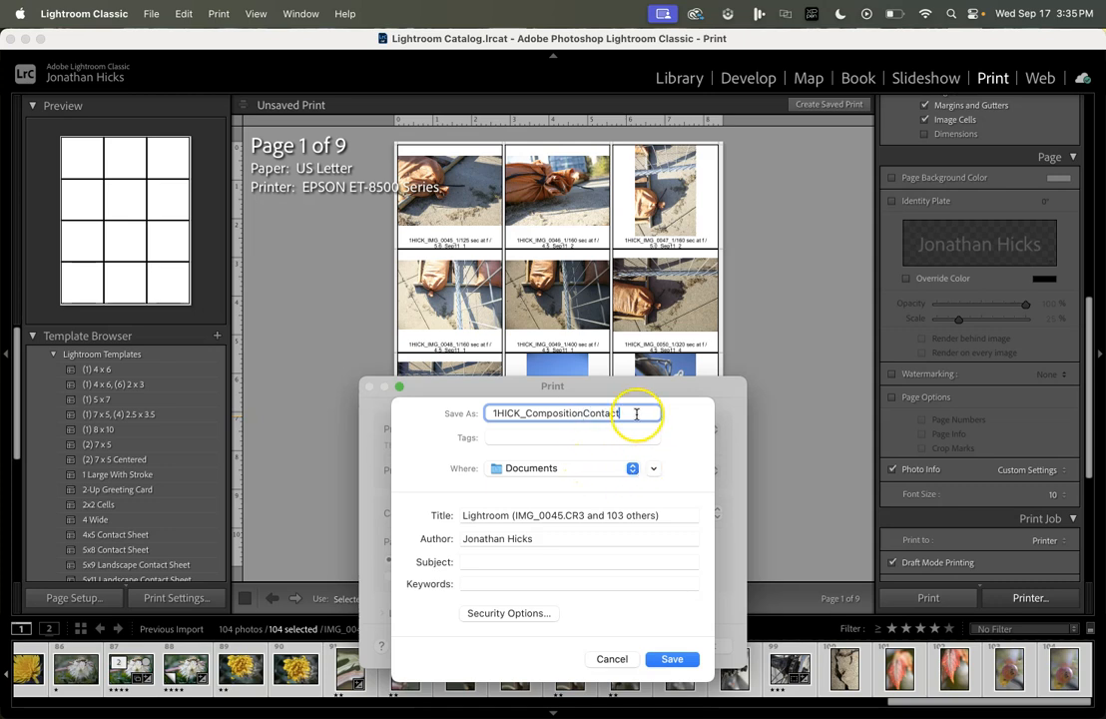
left_click(621, 469)
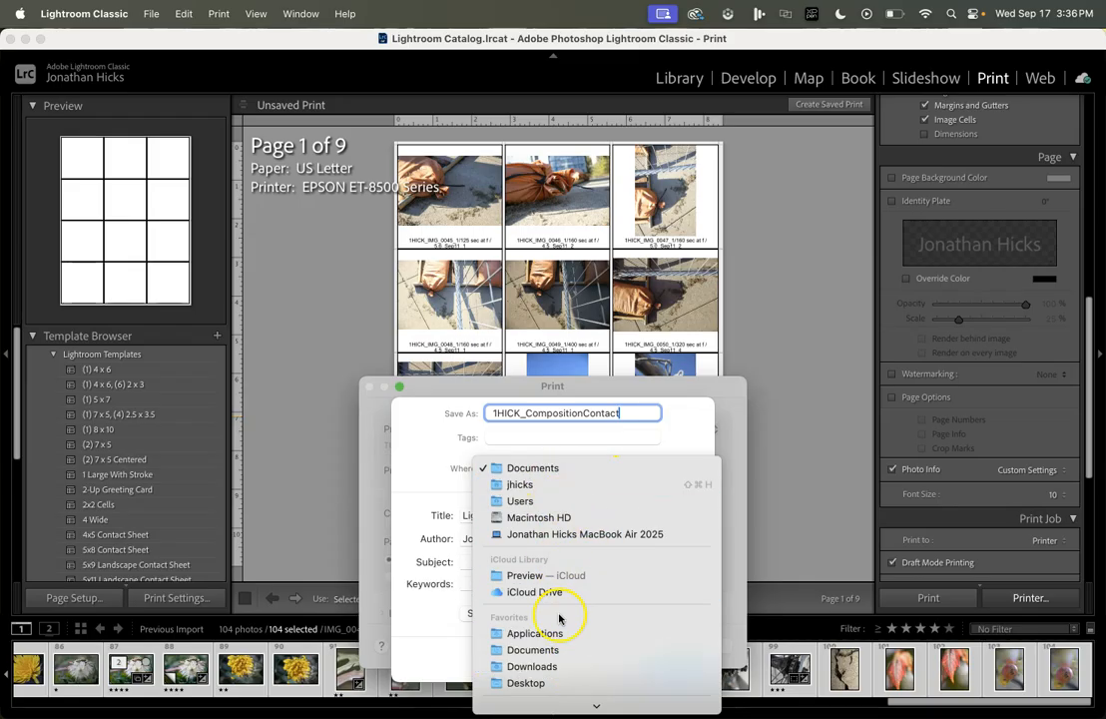
left_click(671, 413)
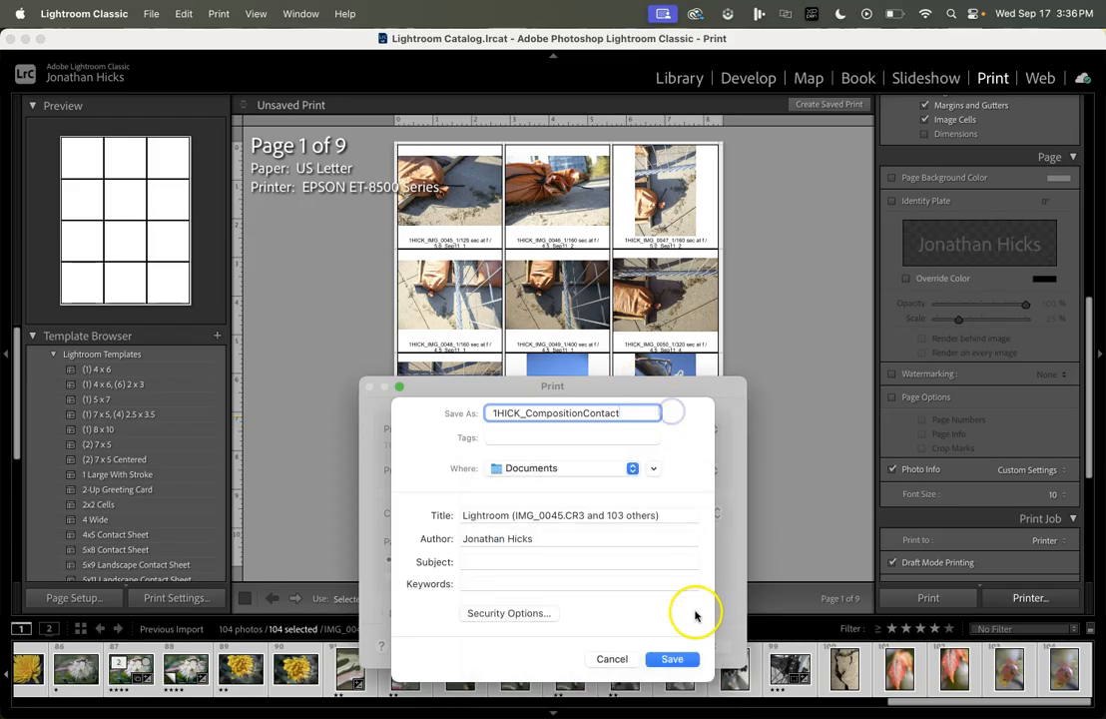